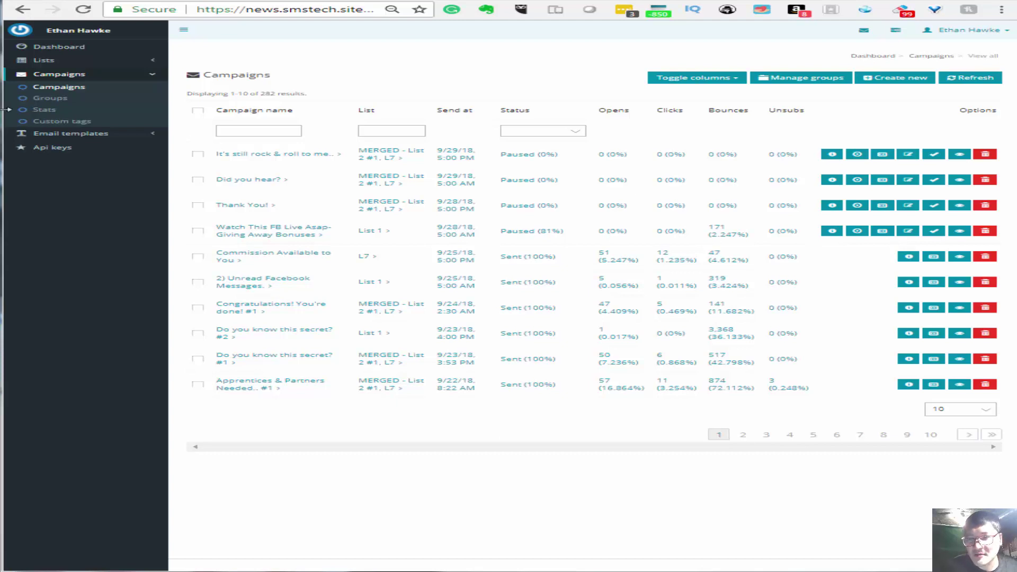
- Strip the path from the address and load the news.smstech.site root
left_click(289, 10)
left_click_drag(419, 9, 880, 18)
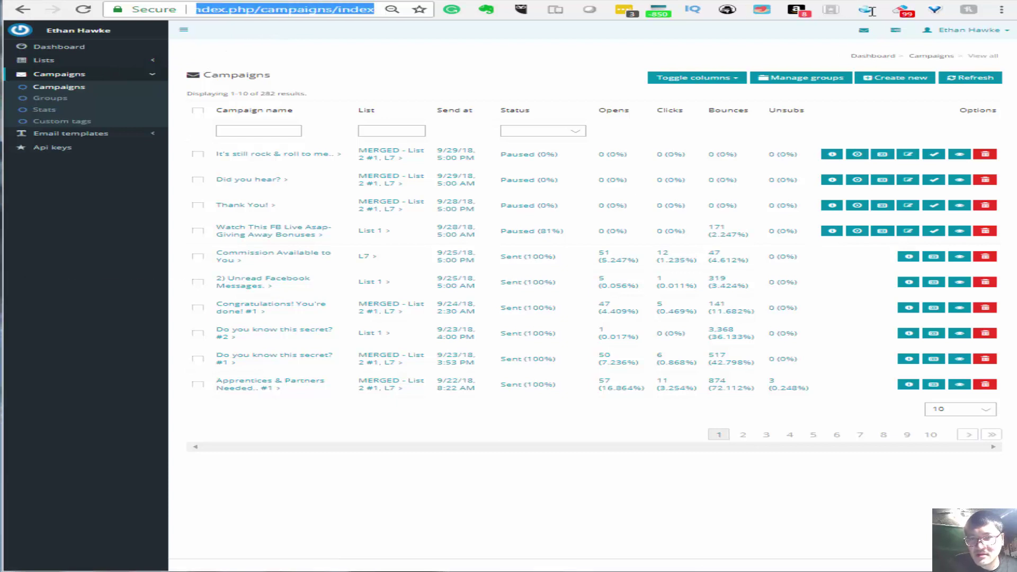
key("BackSpace")
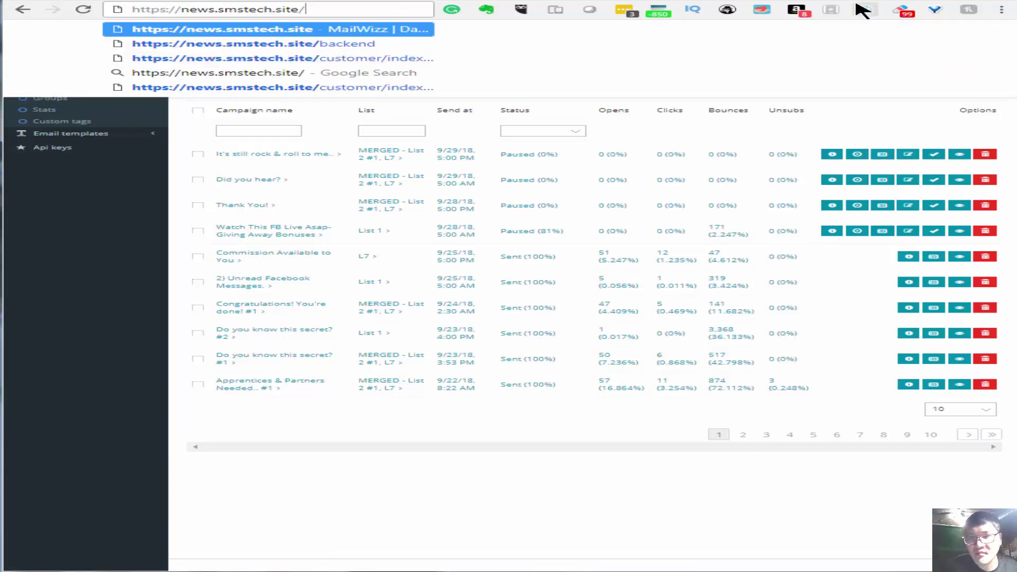
left_click_drag(339, 10, 144, 9)
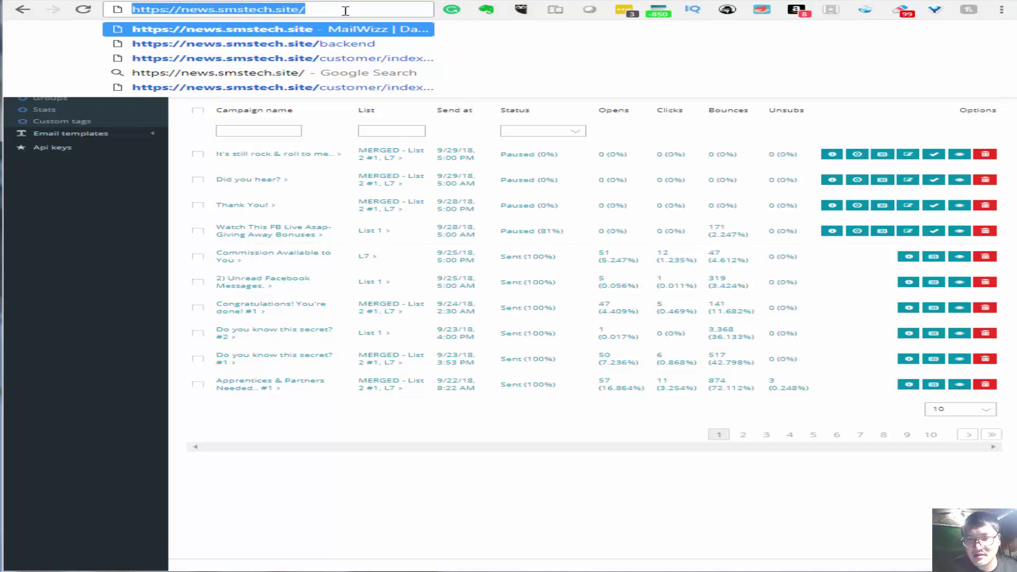
key("Return")
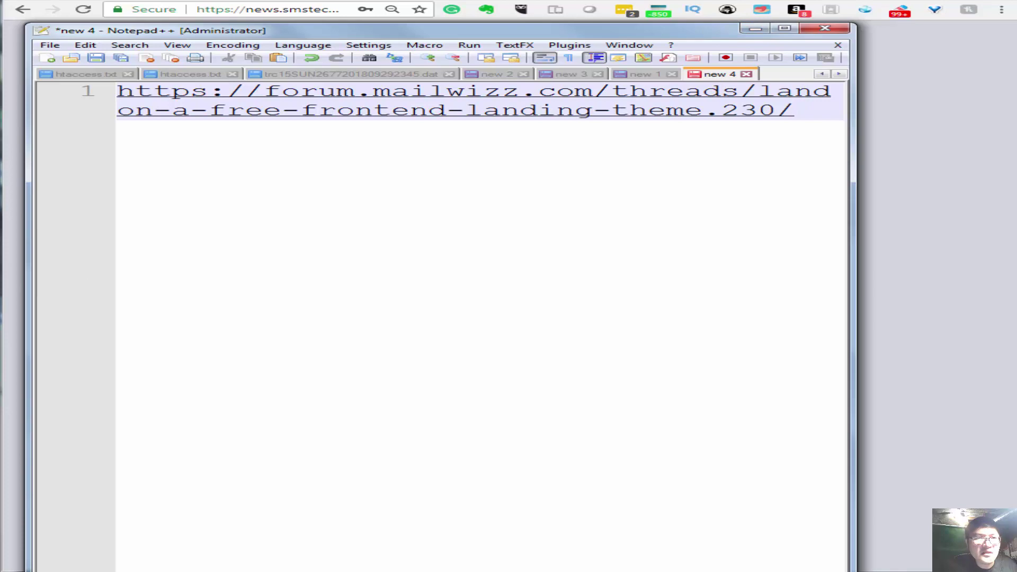
- Glance at the Landon free frontend theme forum thread and the landon-frontend folder
key("alt+Tab")
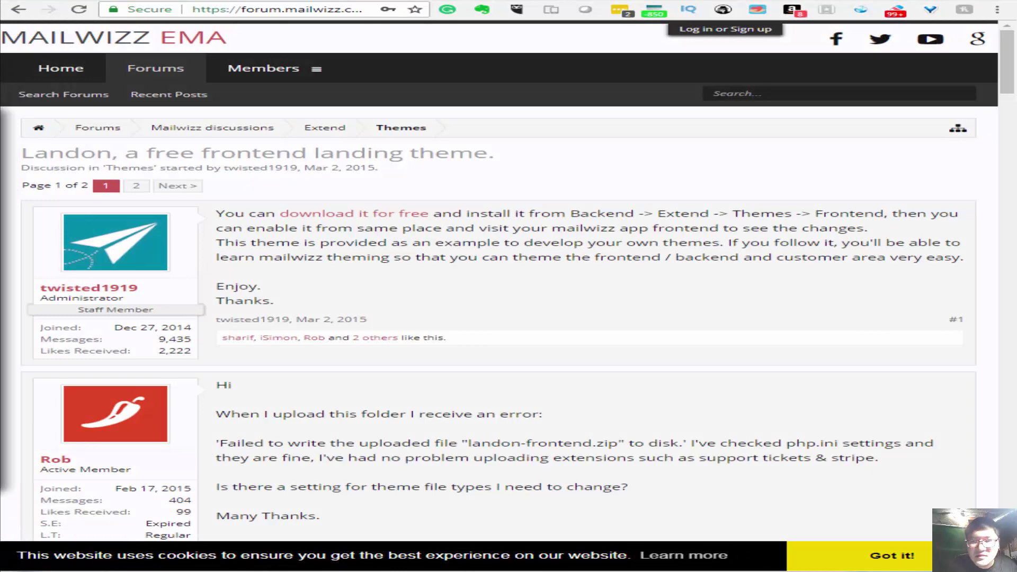
key("alt+Tab")
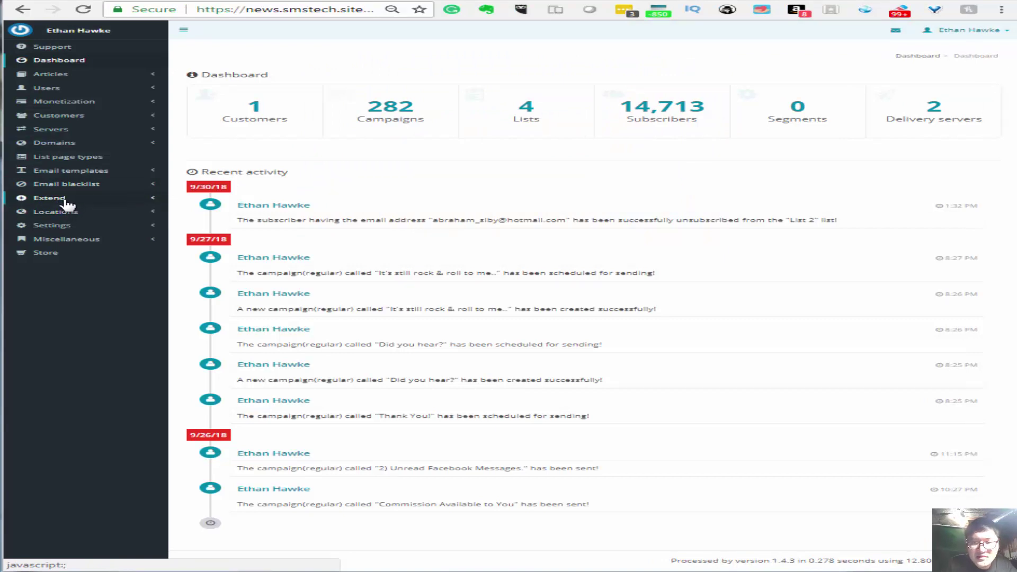
- Go to Extend › Themes and switch to the Frontend themes tab
left_click(66, 201)
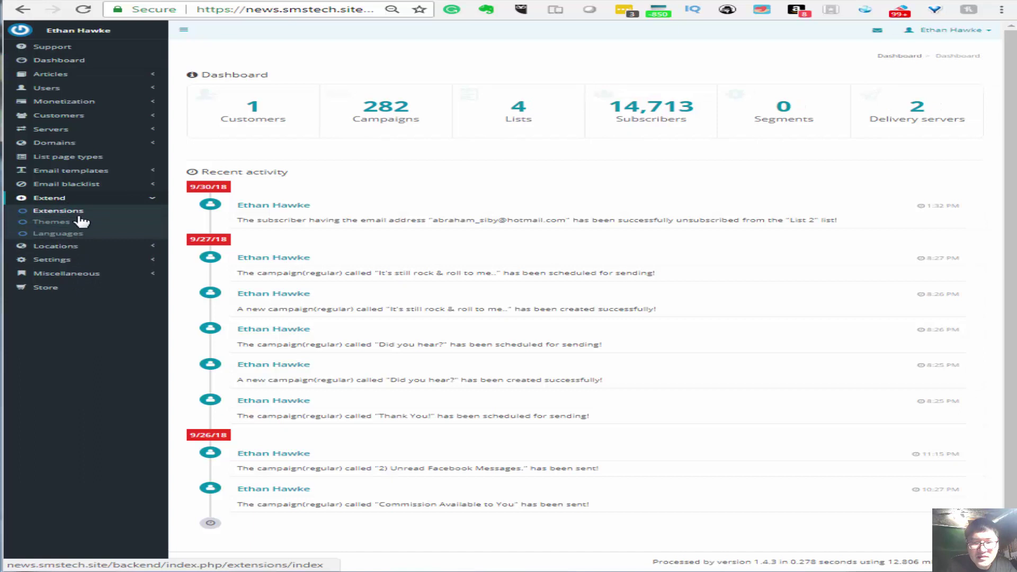
left_click(67, 224)
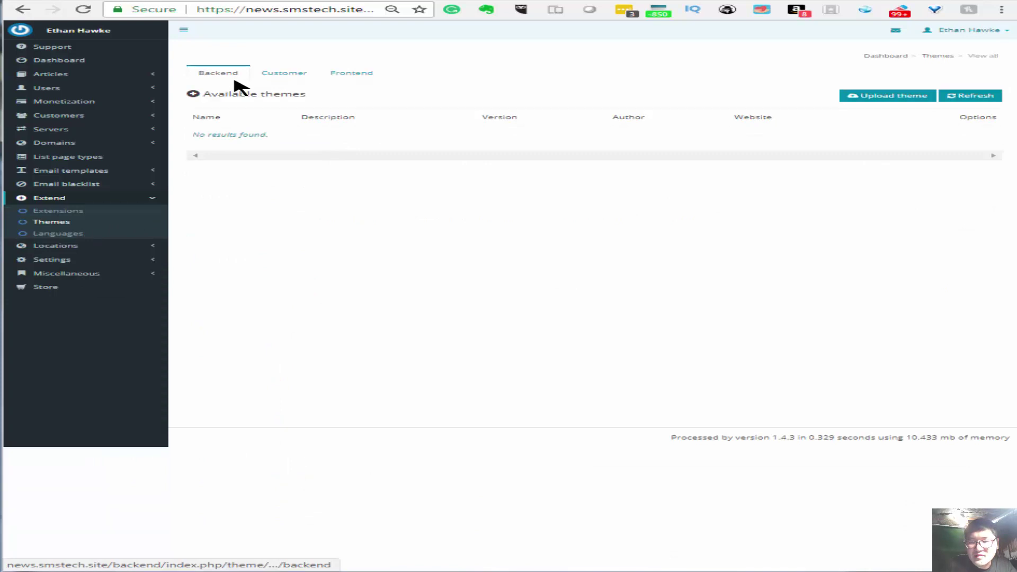
left_click(348, 79)
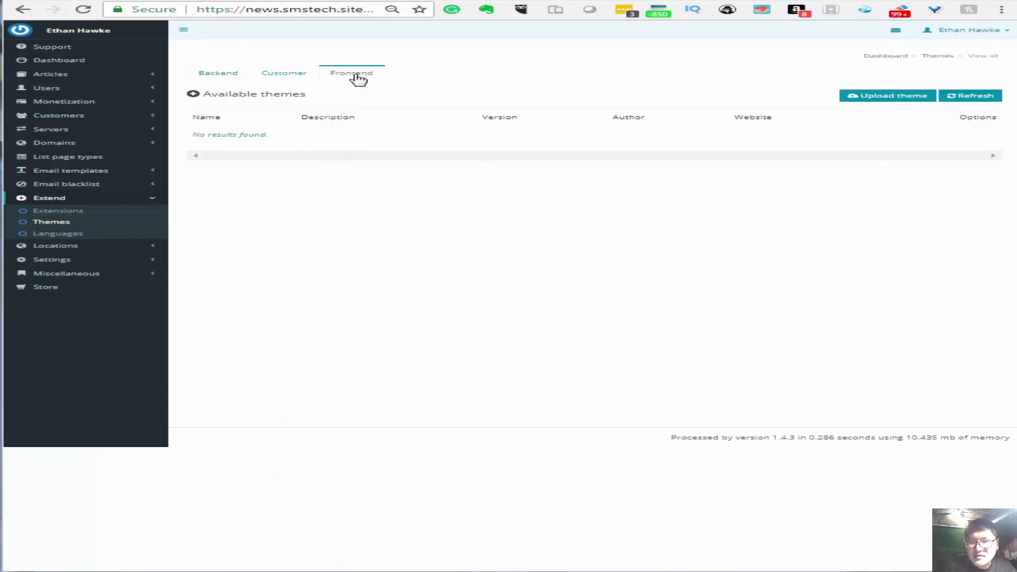
- Upload landon-frontend.zip as a frontend theme; it fails because the directory isn't writable
left_click(914, 100)
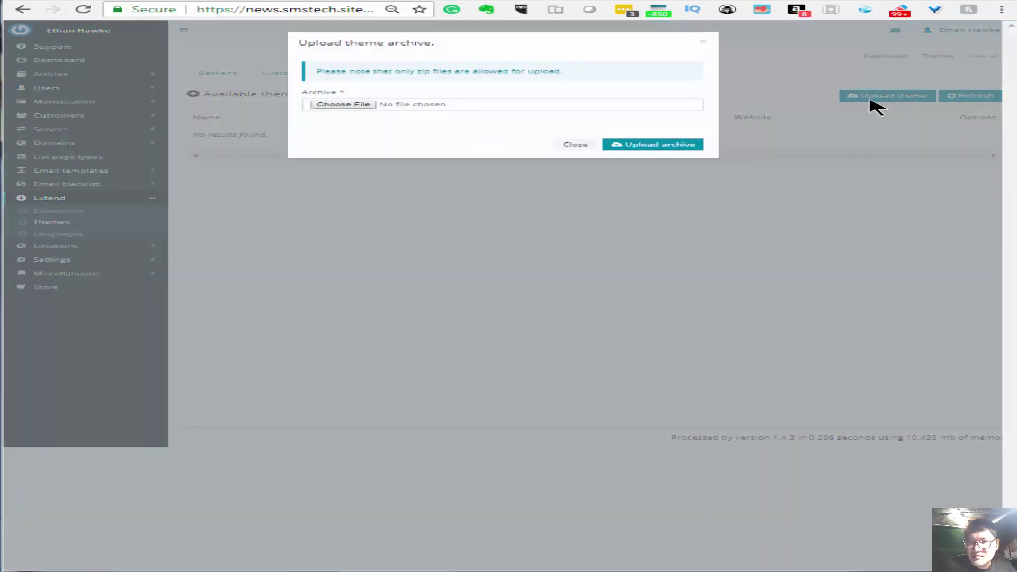
left_click(356, 106)
double_click(316, 318)
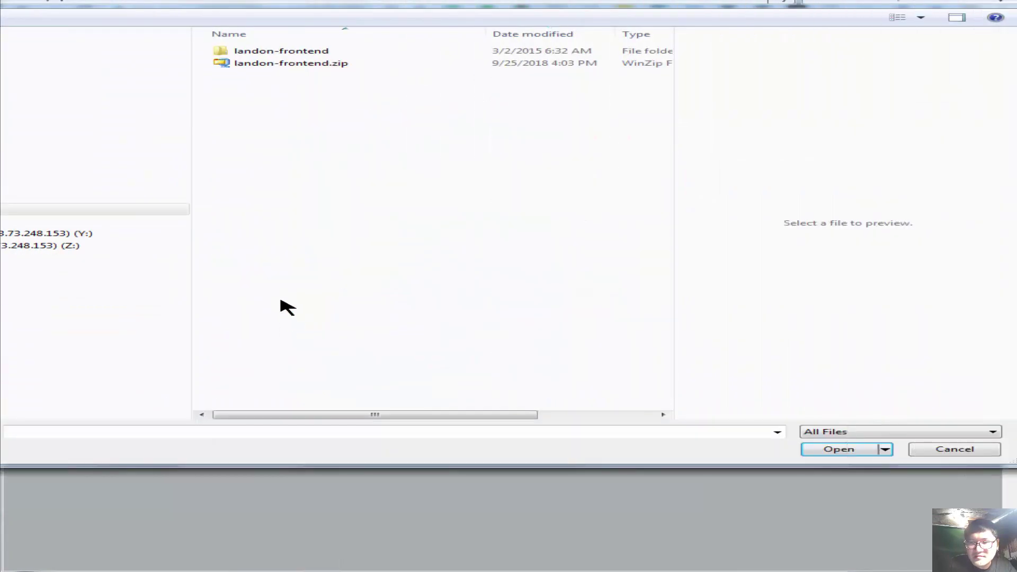
left_click(273, 73)
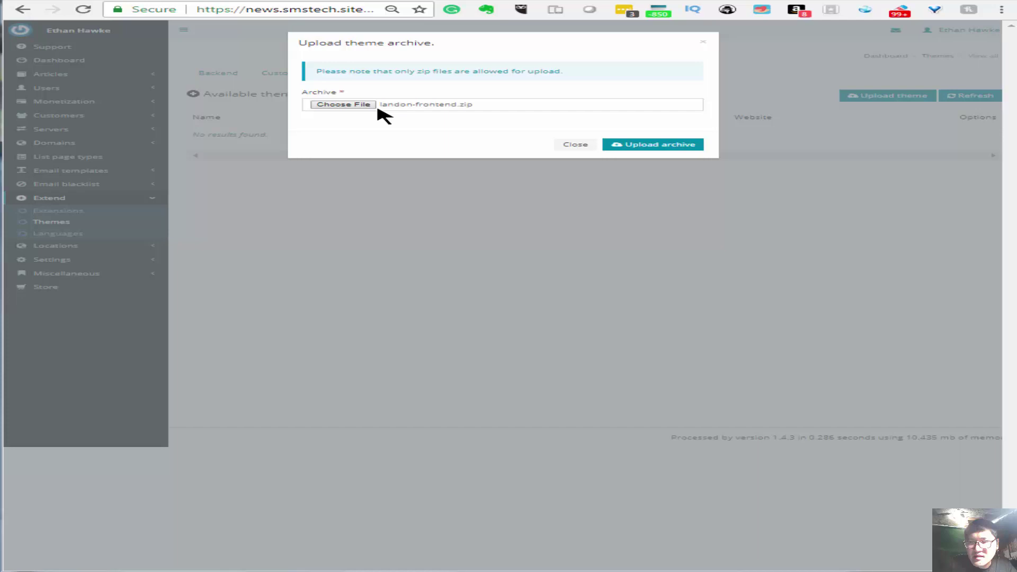
left_click(669, 149)
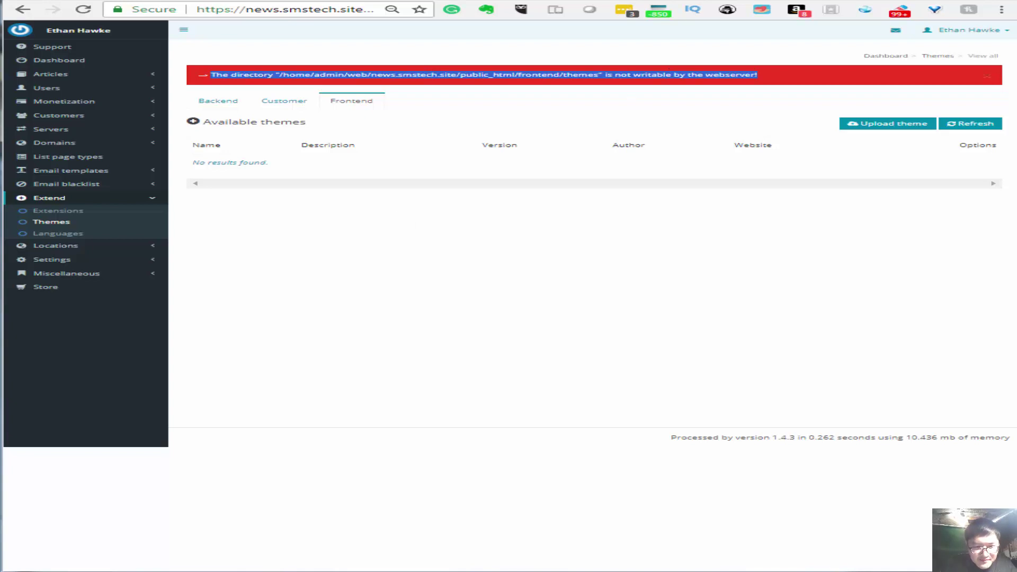
- Rerun the recursive chmod on the frontend folder with 777 instead of 755
key("Return")
key("Up")
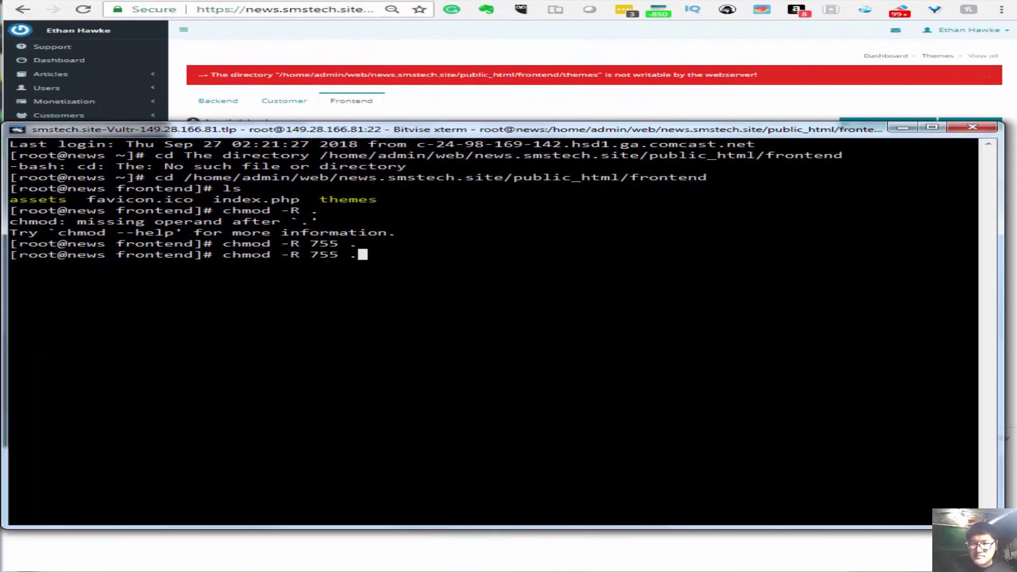
key("Left")
key("Left")
key("Left")
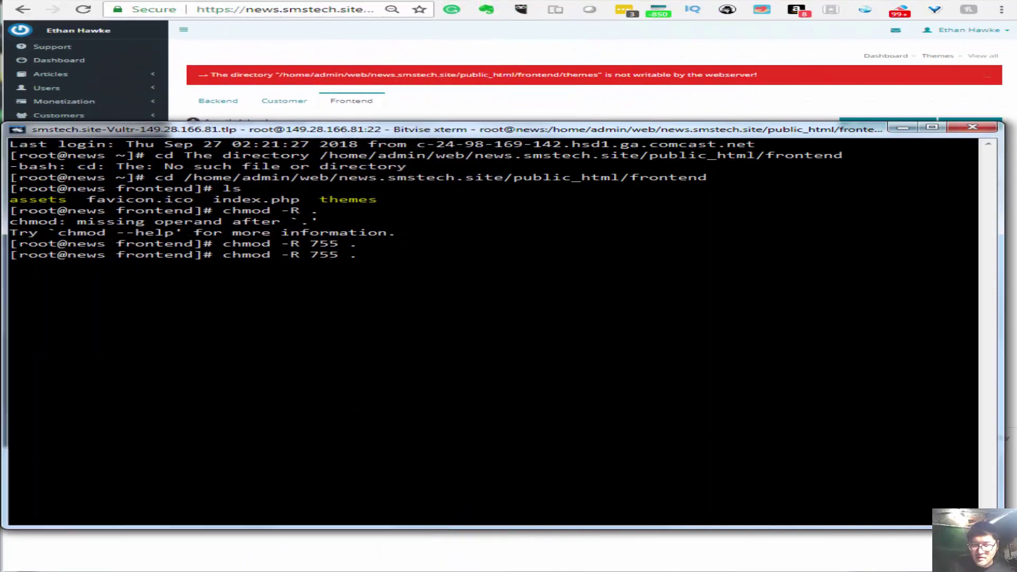
key("Right")
key("BackSpace")
key("BackSpace")
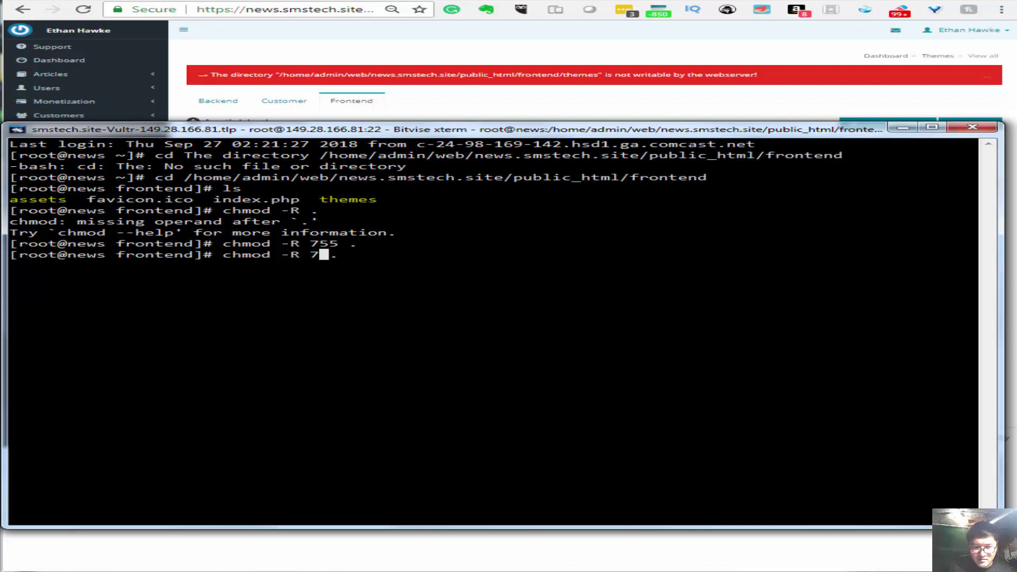
type("77")
key("Return")
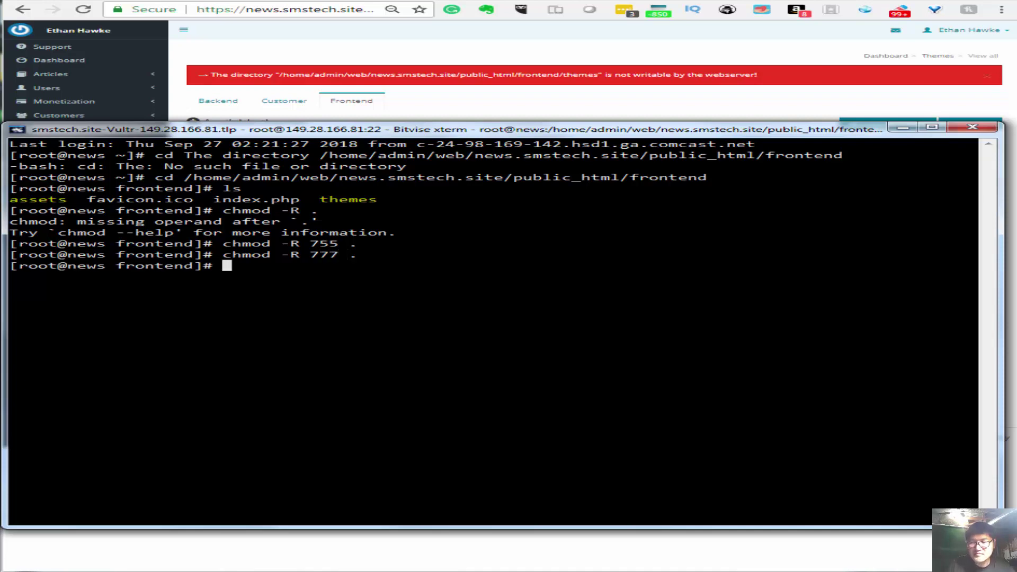
left_click(903, 127)
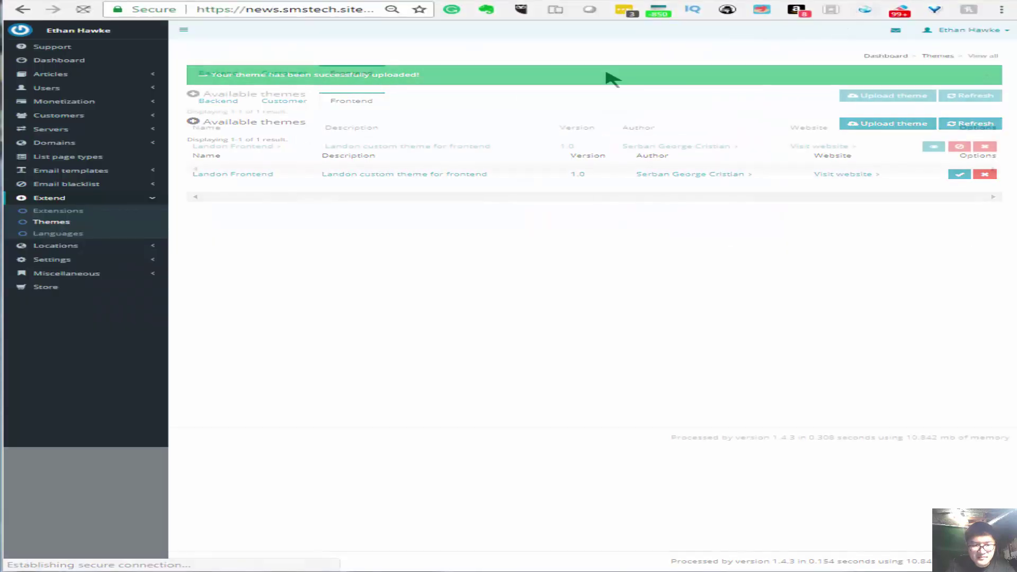
left_click(328, 10)
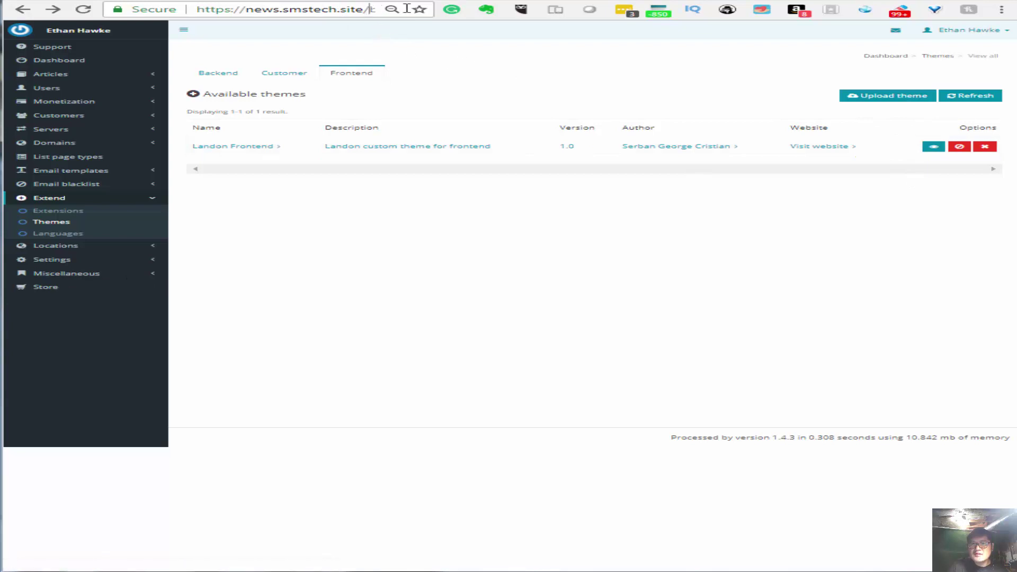
key("ctrl+a")
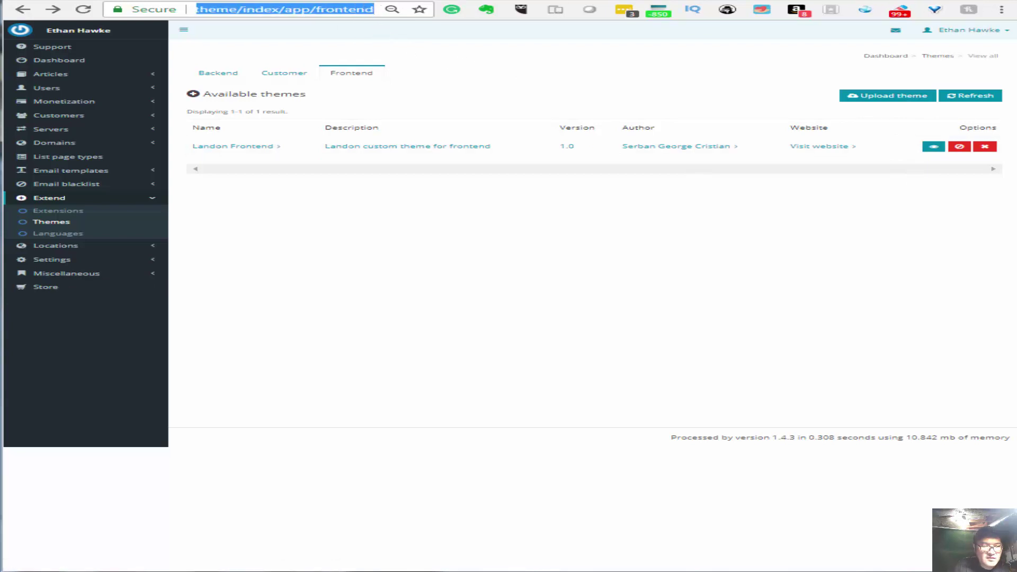
type("https://news.smstech.site/frontend")
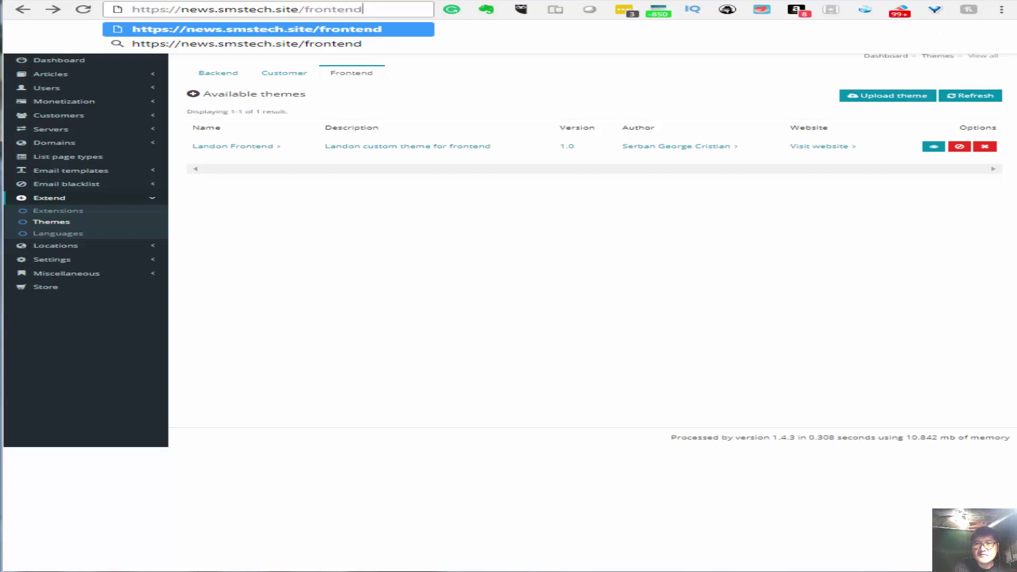
key("Return")
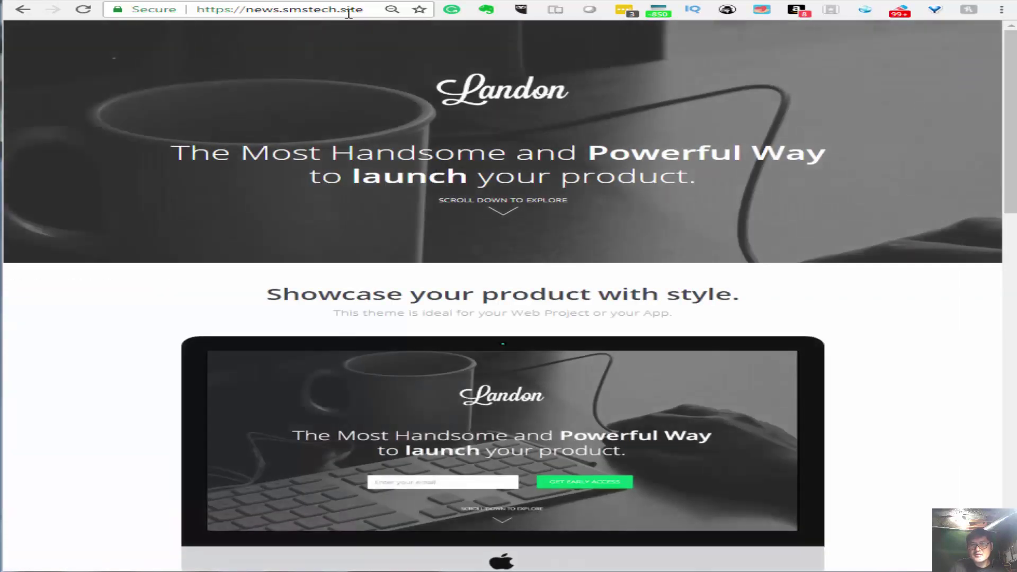
- Reload the site root to display the new Landon landing page
left_click(302, 9)
left_click_drag(329, 10, 364, 9)
left_click(382, 10)
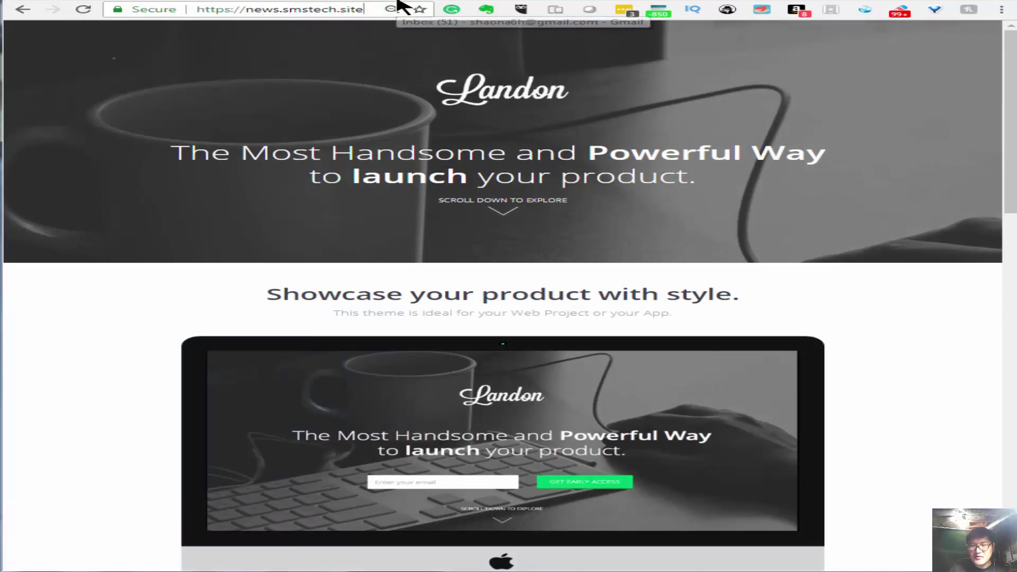
key("Return")
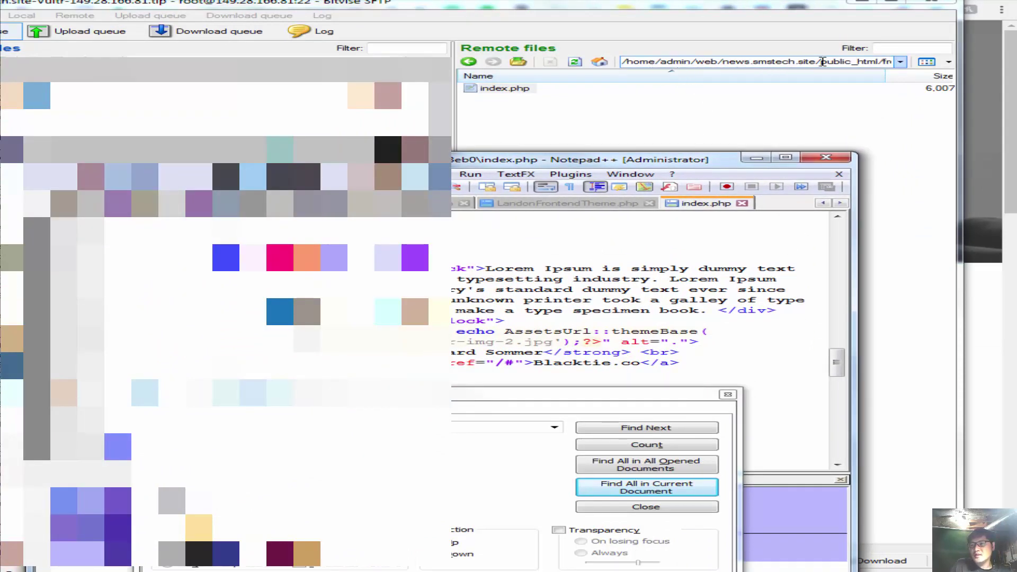
- Browse to public_html/frontend/themes/landon-frontend/views/site and select index.php
left_click_drag(821, 61, 863, 63)
left_click(856, 61)
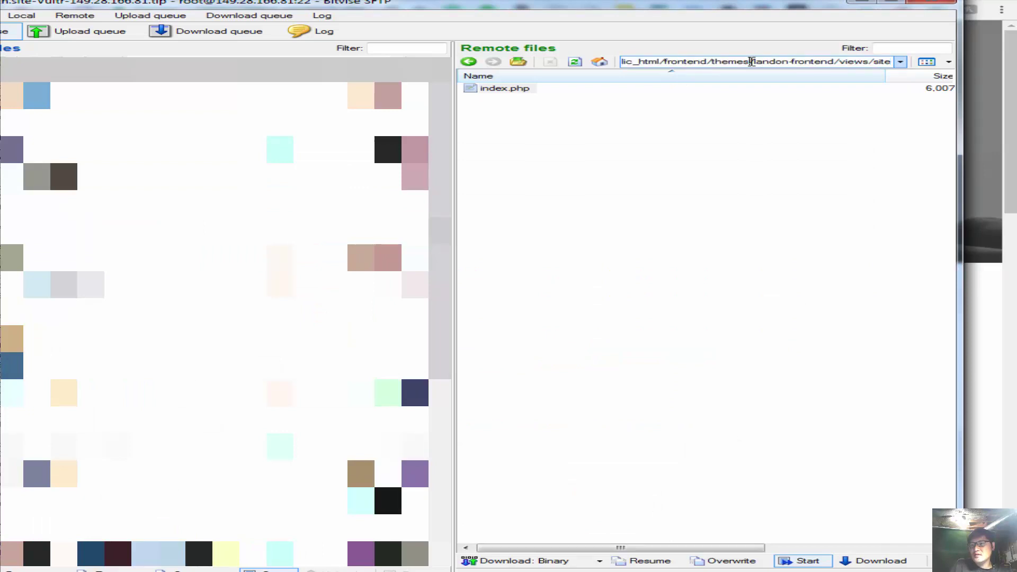
left_click_drag(751, 62, 836, 61)
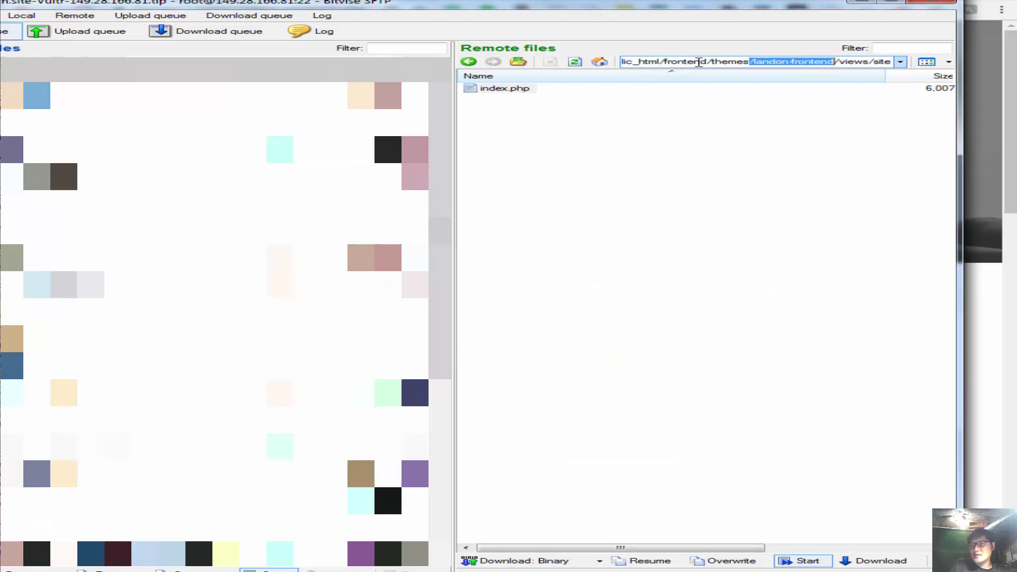
left_click_drag(839, 62, 893, 61)
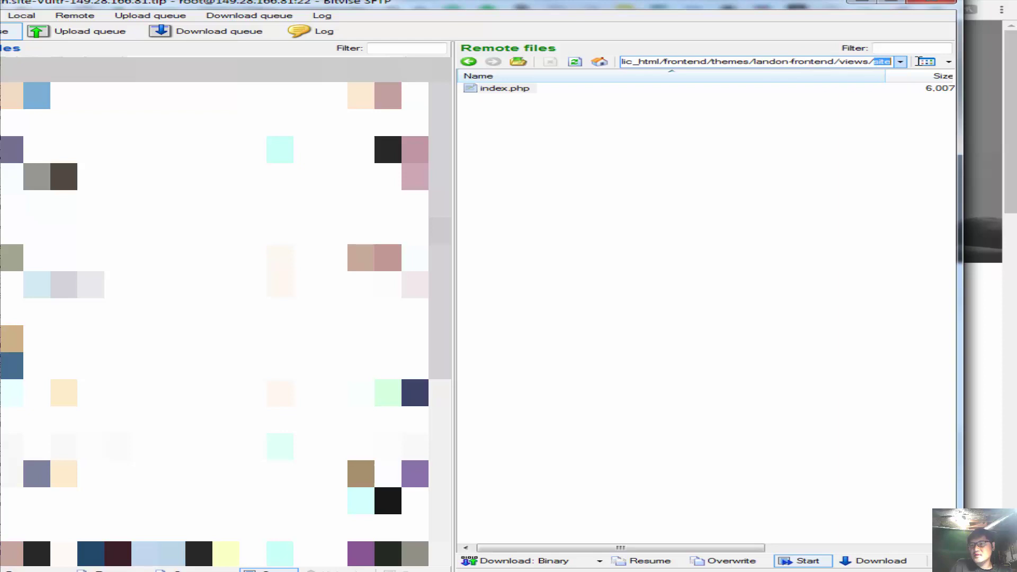
left_click(498, 91)
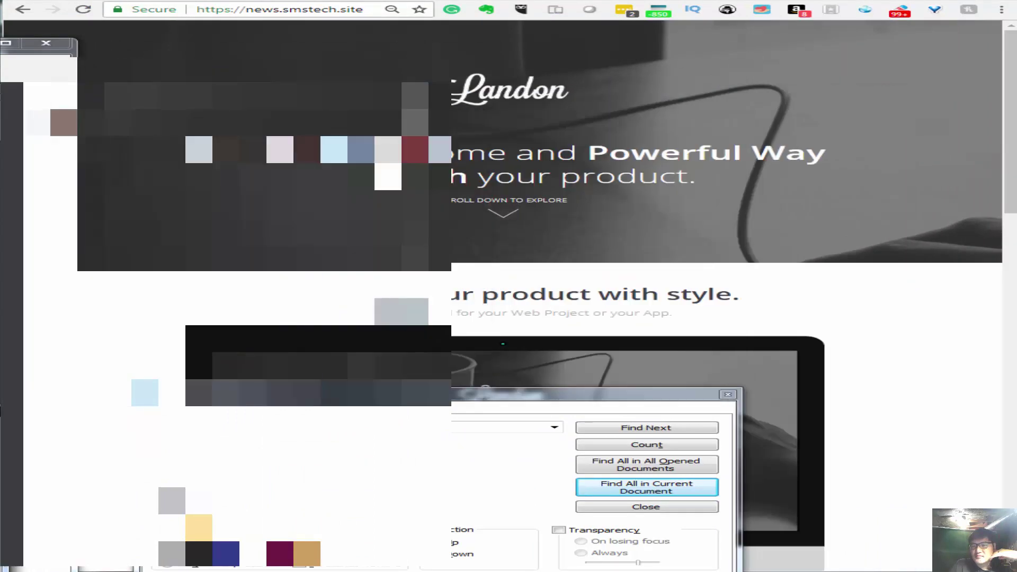
- Search index.php in Notepad++ for the hero headline text, finding no match
key("Escape")
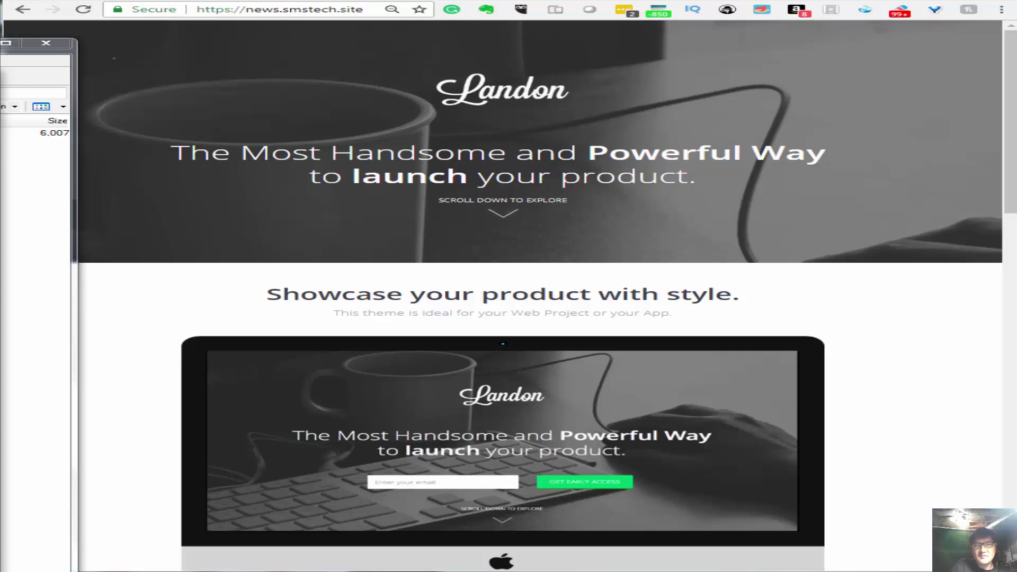
key("alt+Tab")
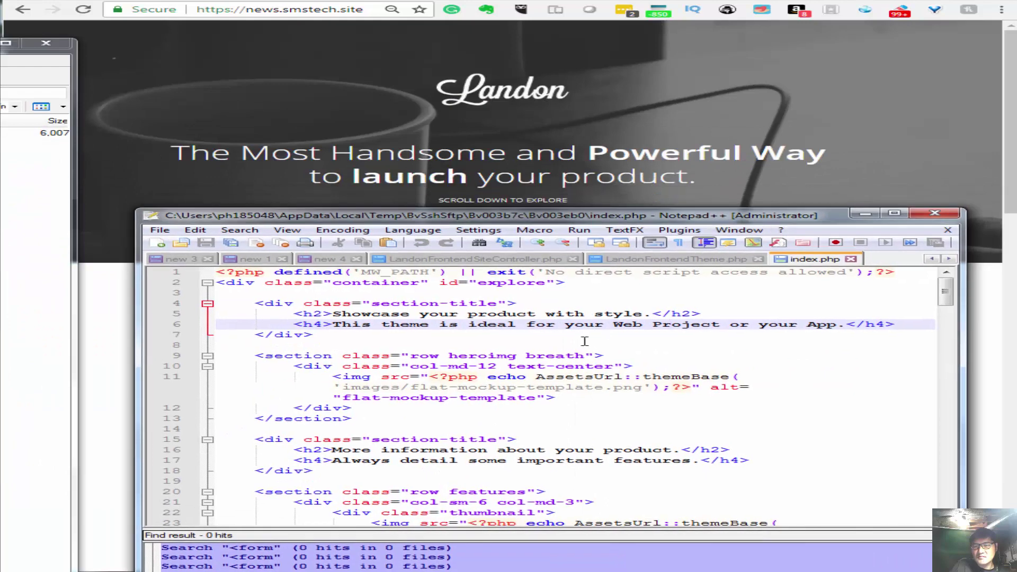
left_click(601, 342)
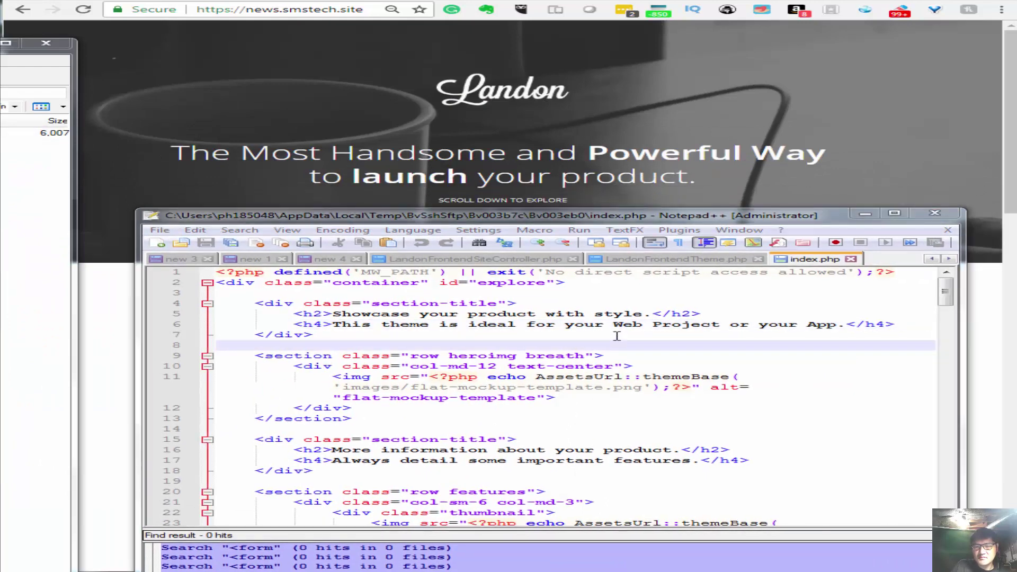
key("Return")
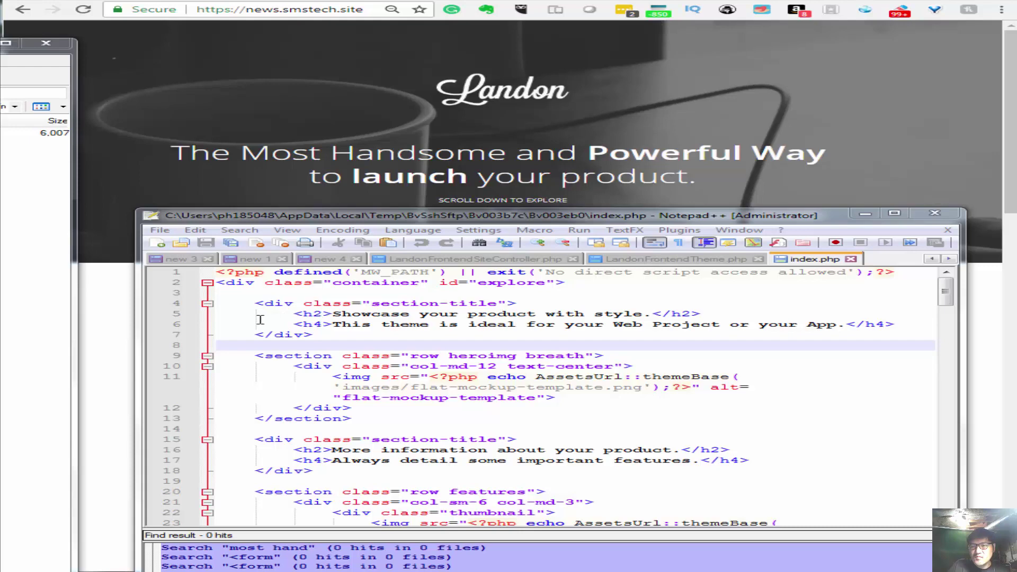
- Copy the FAQ question 'Do I need to choose a plan now' from index.php
left_click(403, 343)
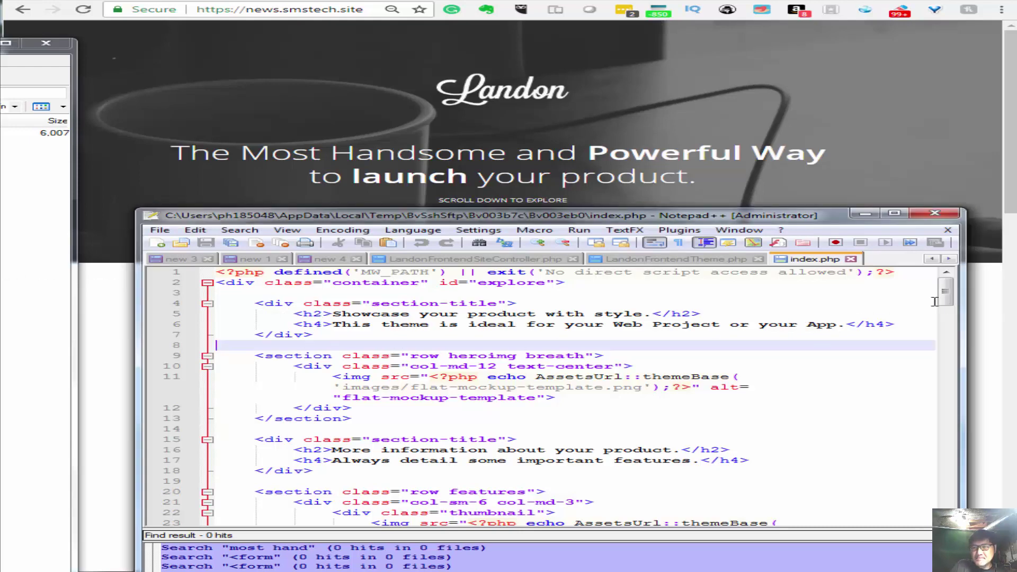
left_click_drag(948, 312, 954, 513)
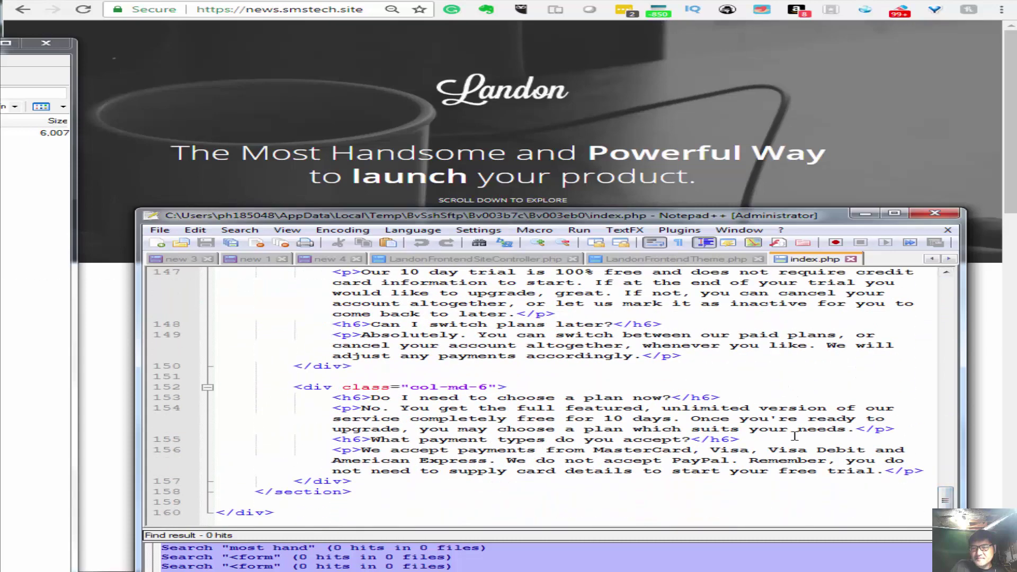
left_click_drag(666, 397, 372, 396)
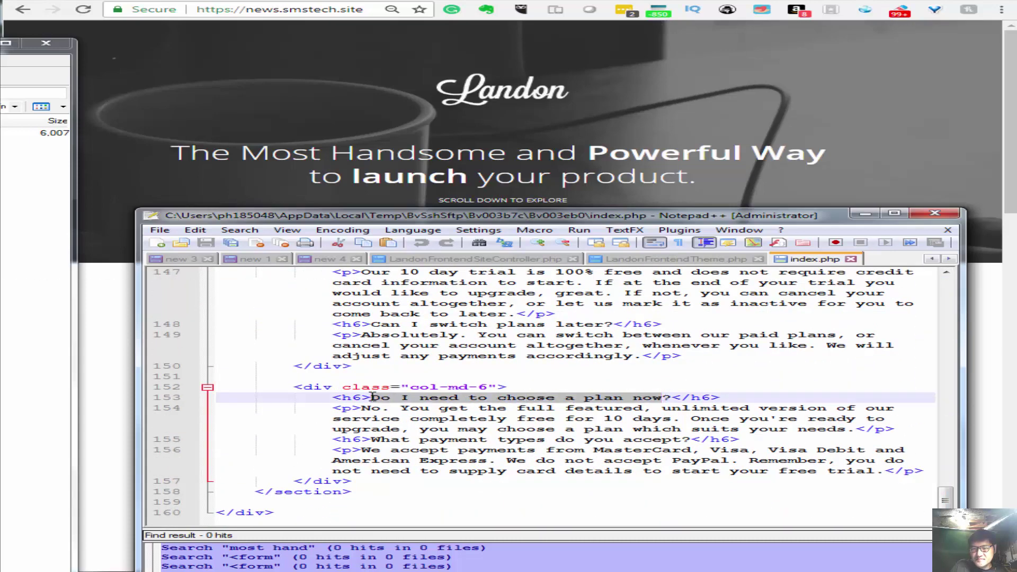
key("ctrl+c")
- Find the copied FAQ question on the live Landon page
left_click(903, 118)
key("ctrl+f")
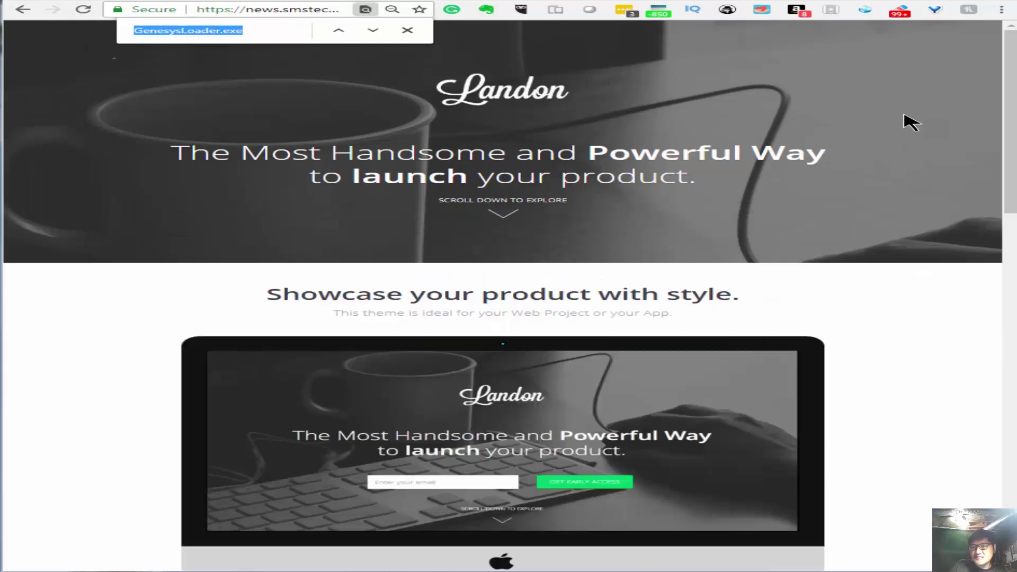
key("ctrl+v")
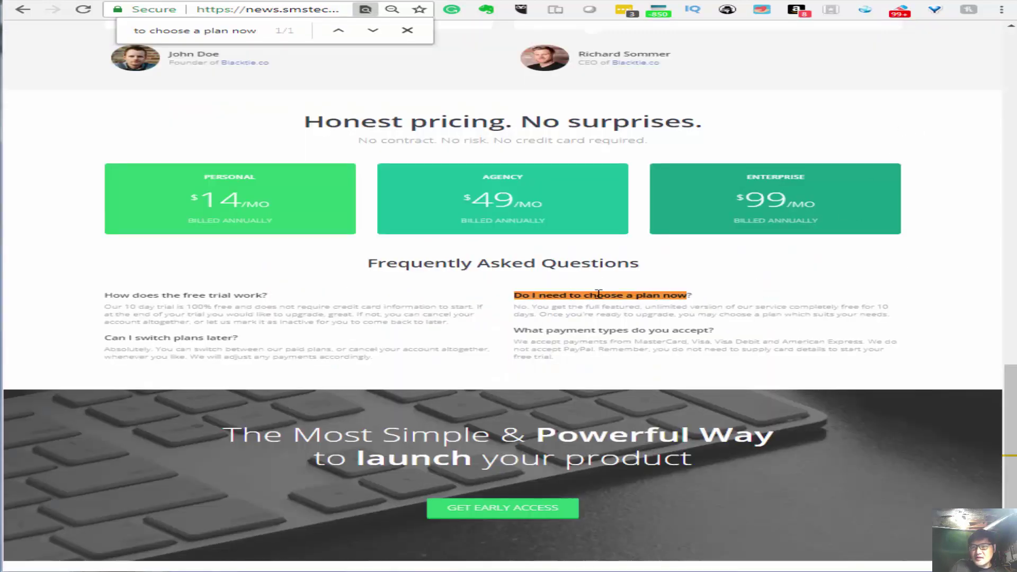
key("alt+Tab")
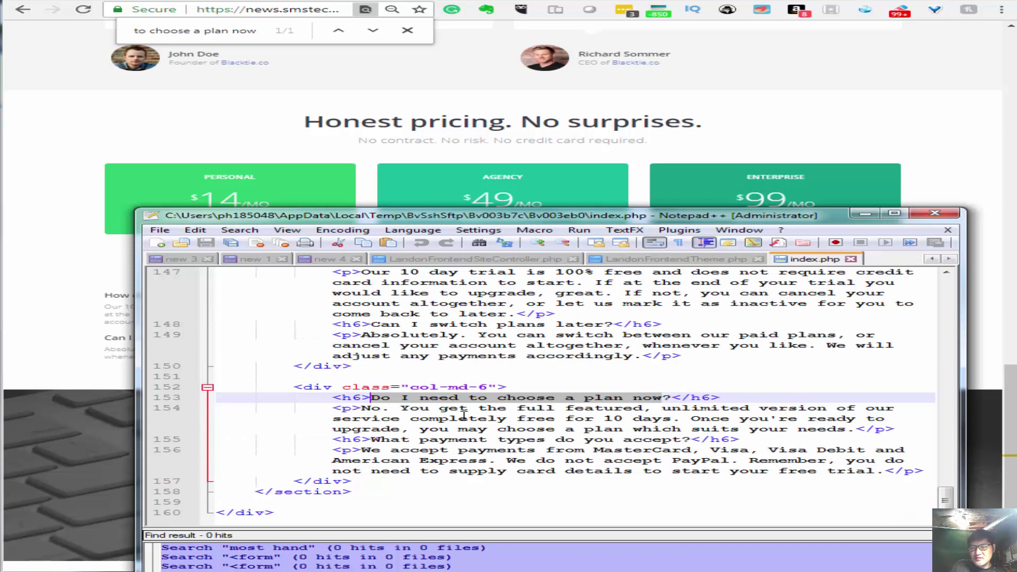
scroll(471, 434, "up", 4)
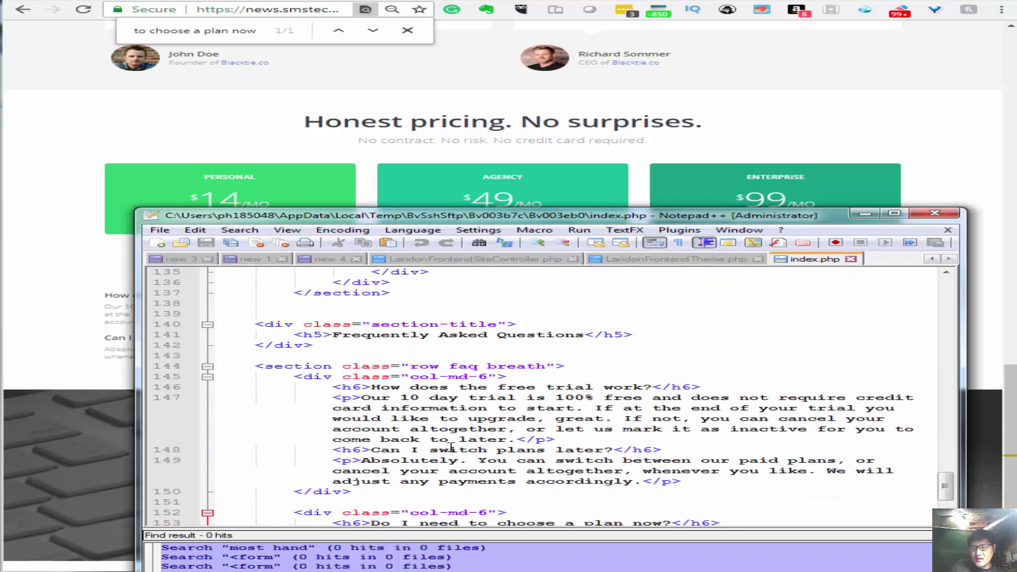
key("alt+Tab")
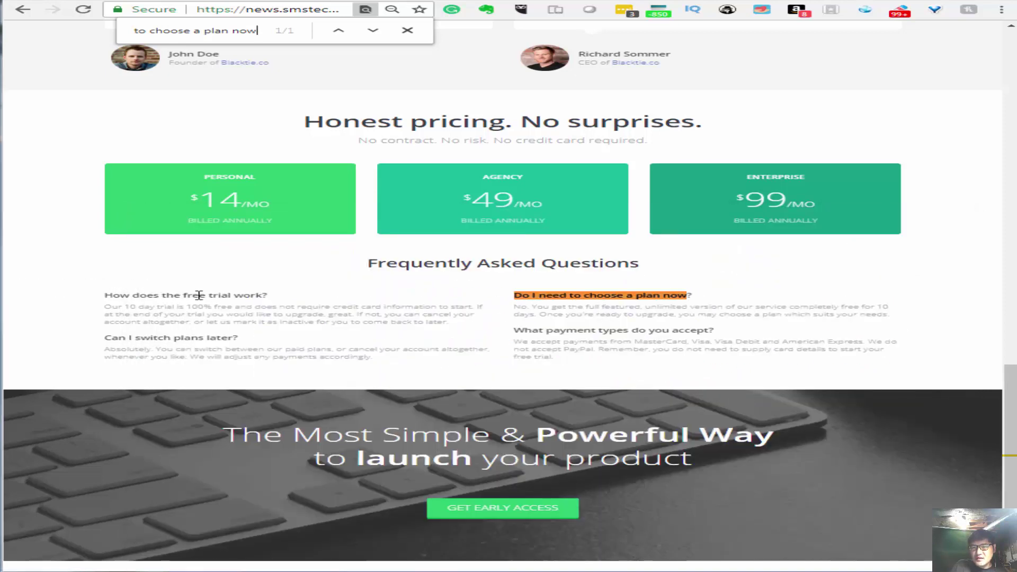
- Copy the heading 'Showcase your product with style.' from line 5 of index.php
key("alt+Tab")
scroll(601, 445, "up", 4)
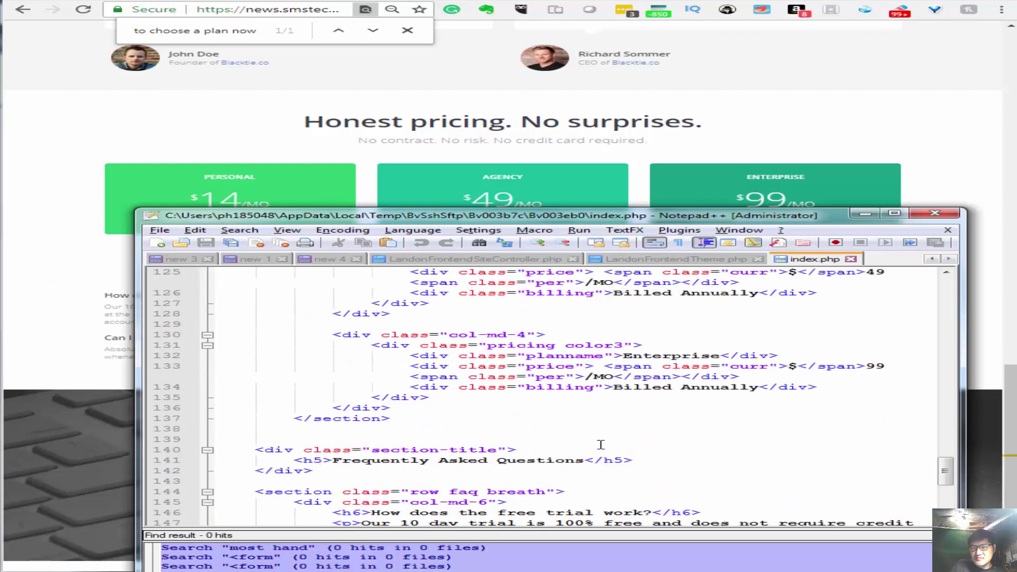
scroll(601, 445, "up", 8)
scroll(604, 444, "up", 7)
scroll(609, 443, "up", 8)
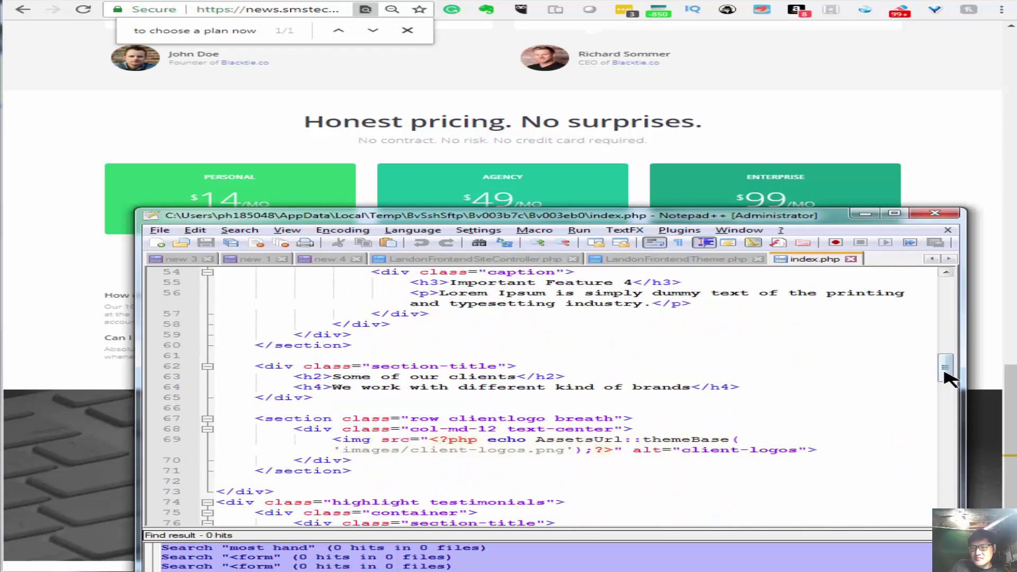
left_click_drag(948, 378, 948, 302)
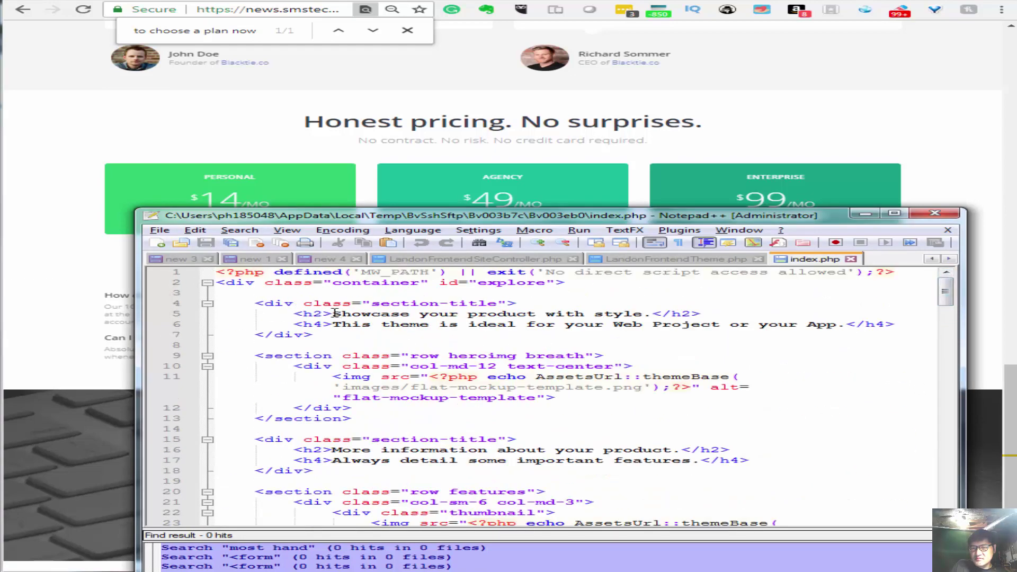
left_click_drag(334, 314, 644, 314)
key("ctrl+c")
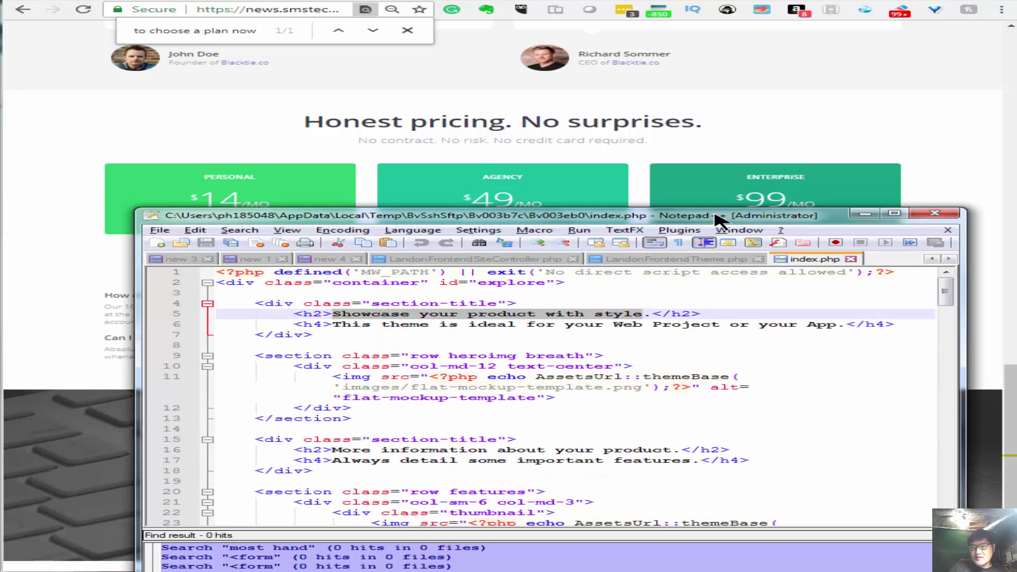
left_click(783, 136)
key("ctrl+f")
- Find the 'Showcase your product with style.' heading on the live page
key("ctrl+v")
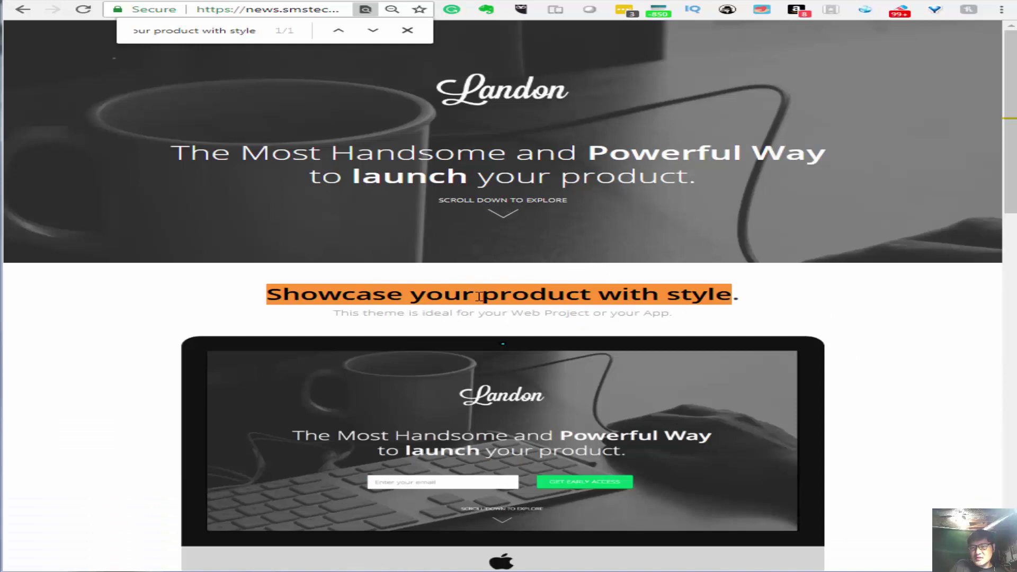
mouse_move(794, 148)
left_mouse_down()
mouse_move(731, 153)
mouse_move(454, 106)
left_mouse_up()
left_click(614, 200)
- Delete ' with style' from the index.php heading and save the file
key("alt+Tab")
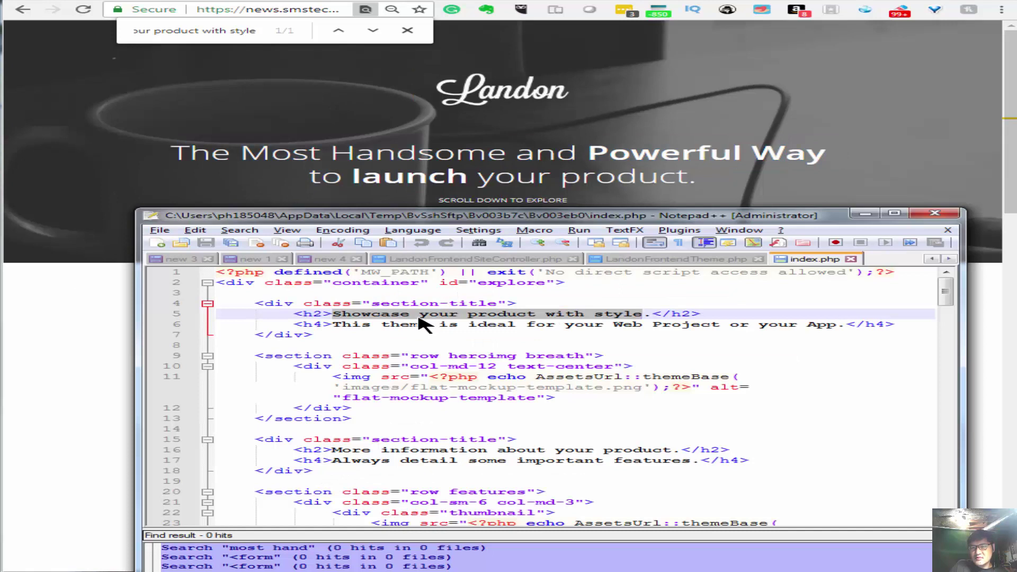
left_click(480, 337)
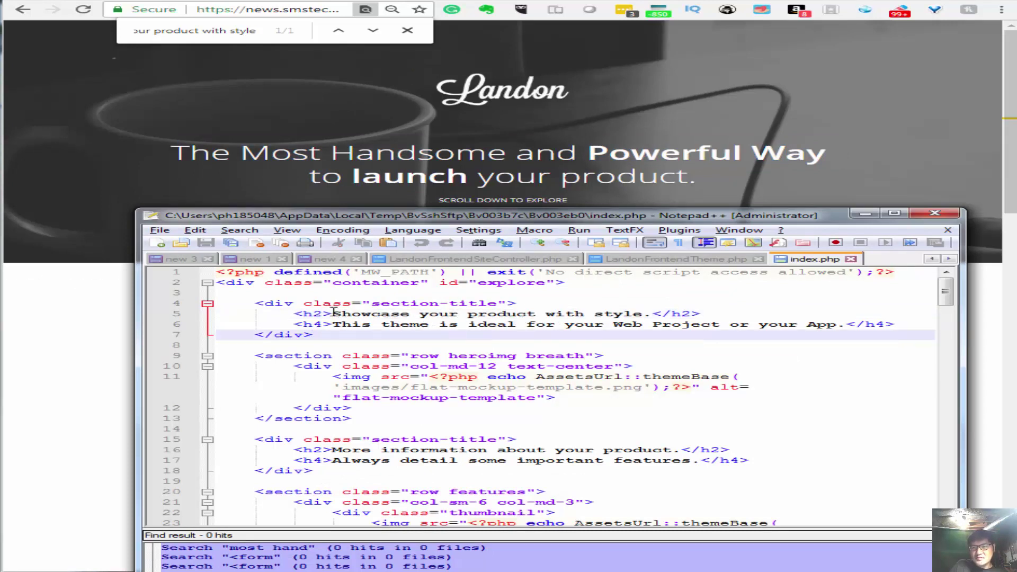
left_click_drag(333, 313, 348, 313)
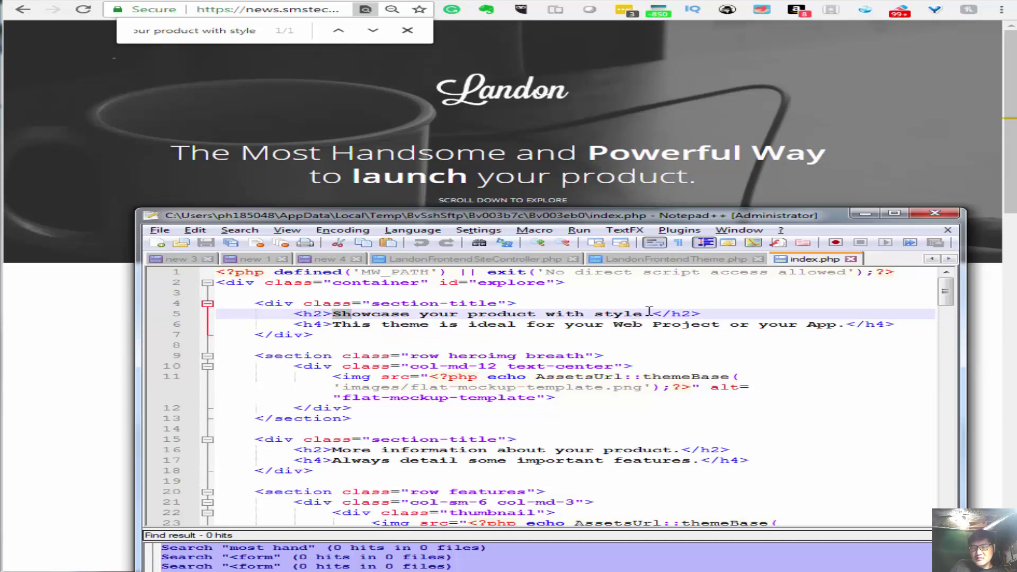
left_click_drag(642, 314, 529, 312)
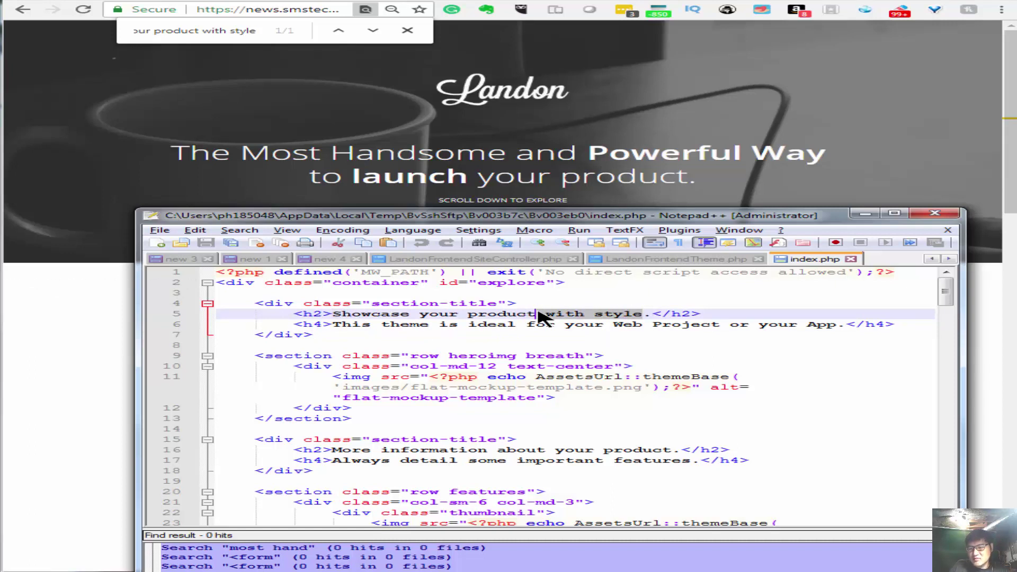
key("Delete")
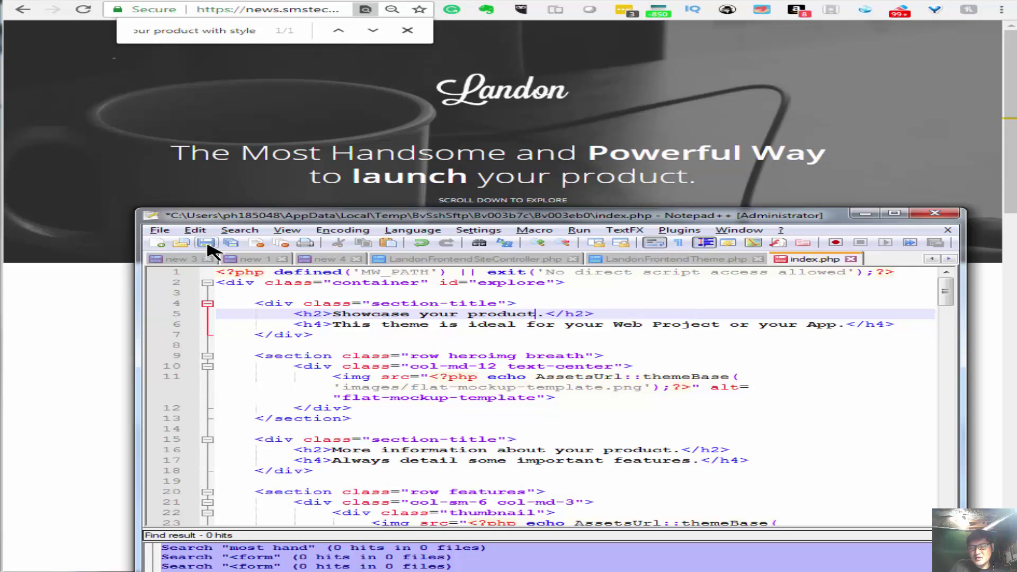
left_click(207, 243)
- Reload the Landon page and confirm the heading reads 'Showcase your product.'
left_click(859, 210)
right_click(899, 306)
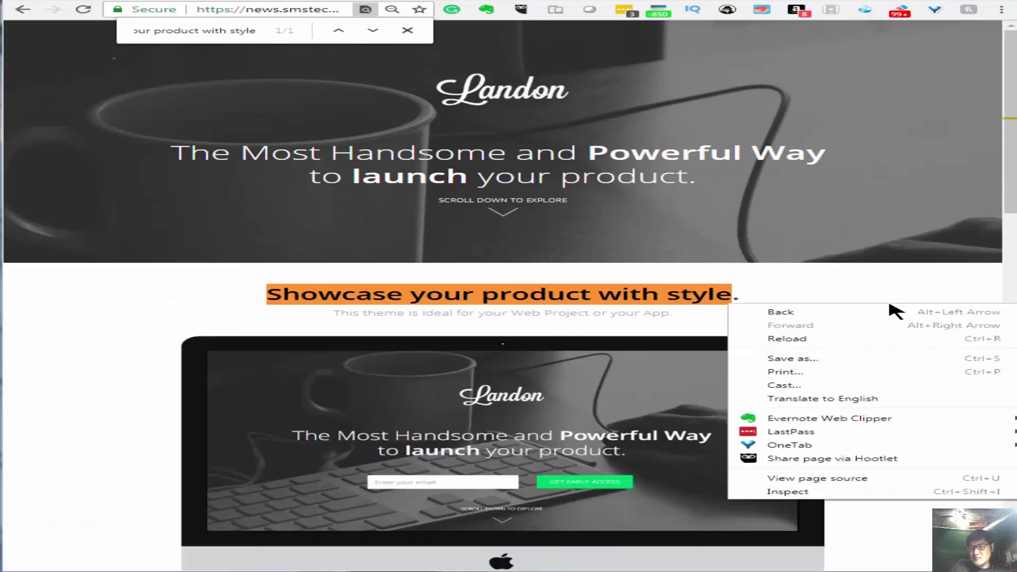
left_click(800, 339)
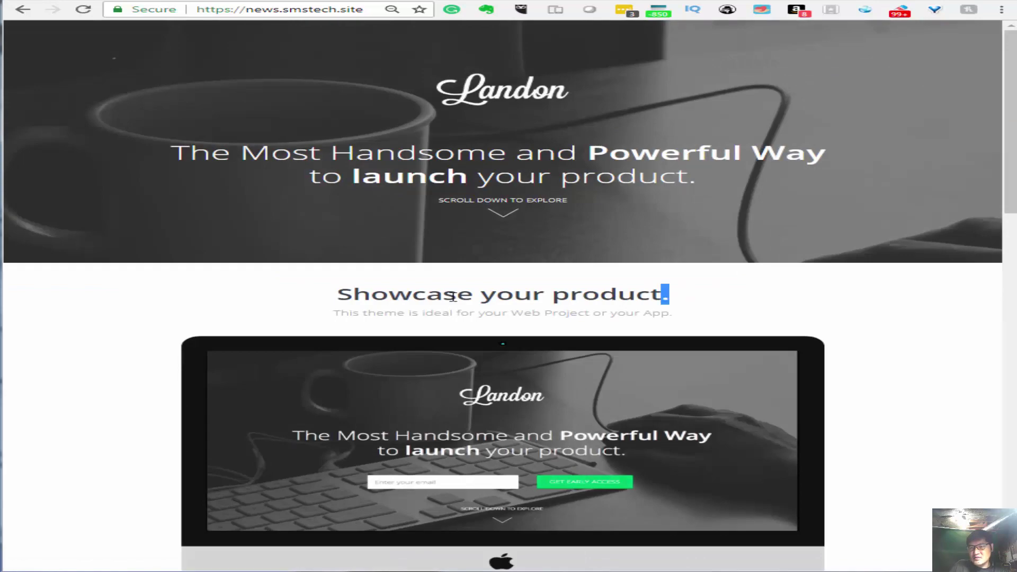
left_click_drag(669, 294, 320, 304)
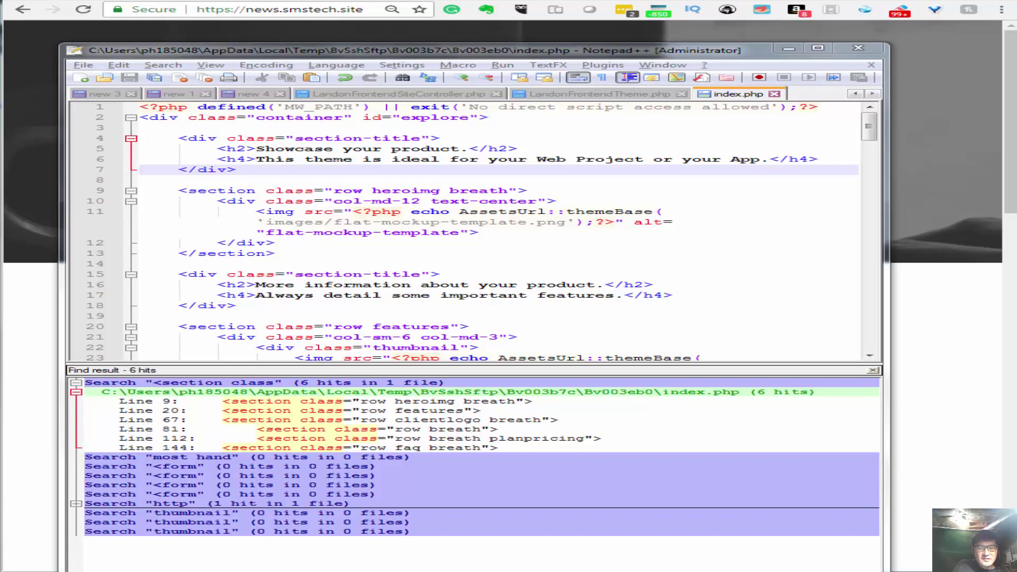
- Paste the Unlimited emails feature block at line 9 of index.php and re-indent it
left_click(199, 183)
key("Return")
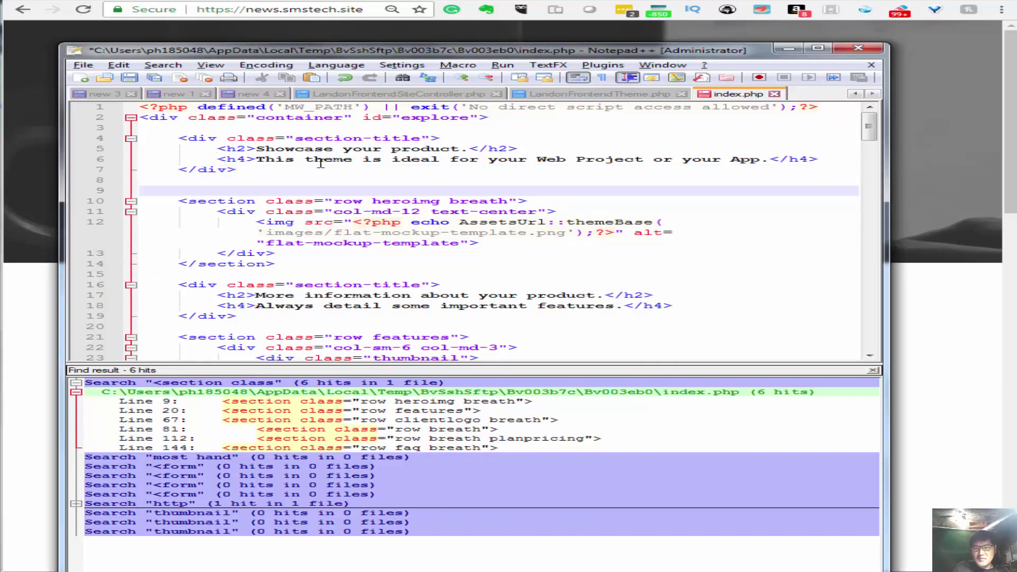
key("Up")
key("Return")
key("ctrl+v")
key("Return")
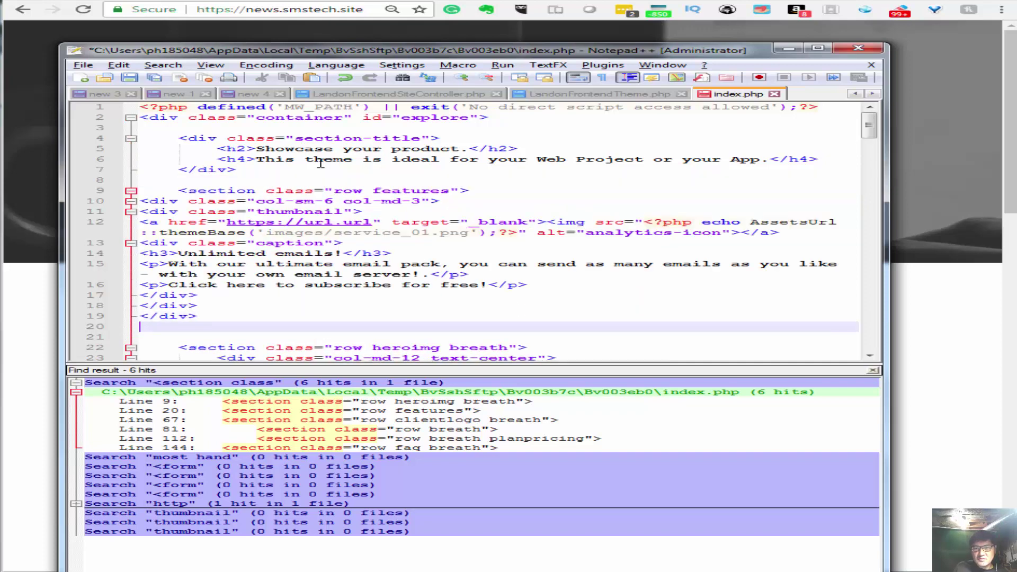
key("shift+Up")
key("shift+Up")
key("shift+Up")
key("shift+Up")
key("shift+Up")
key("shift+Up")
key("shift+Up")
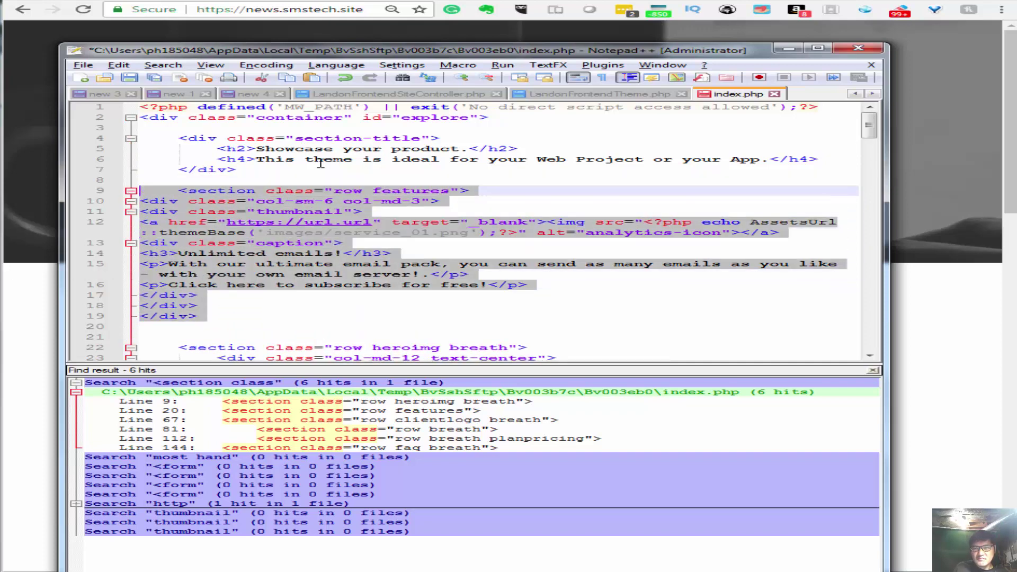
key("Tab")
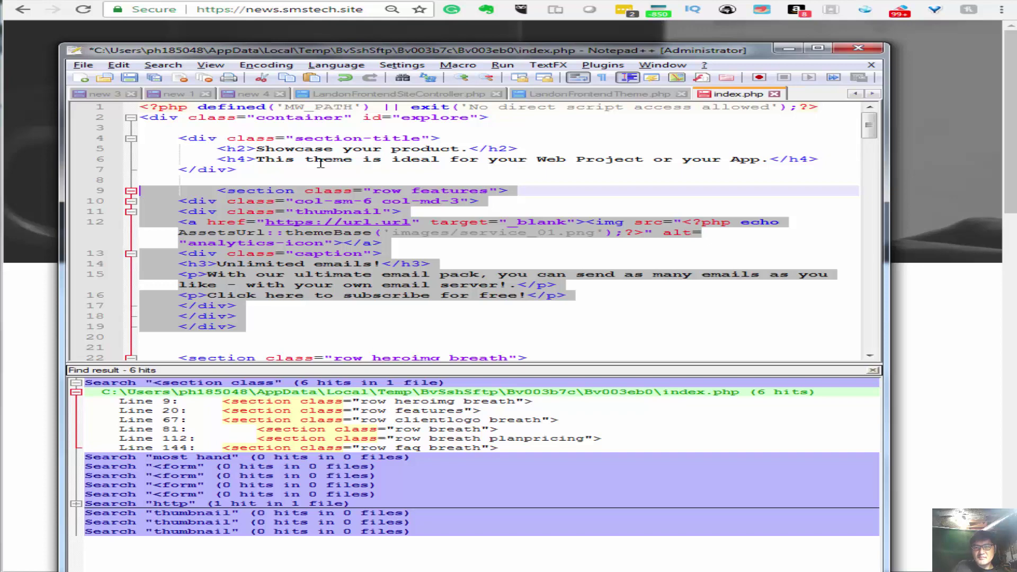
key("ctrl+z")
key("ctrl+s")
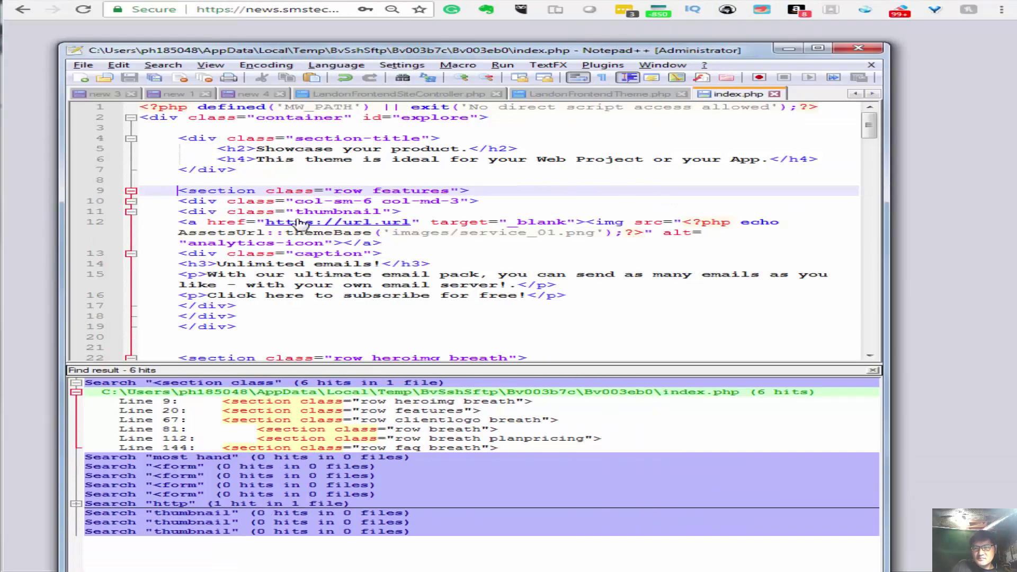
left_click(347, 223)
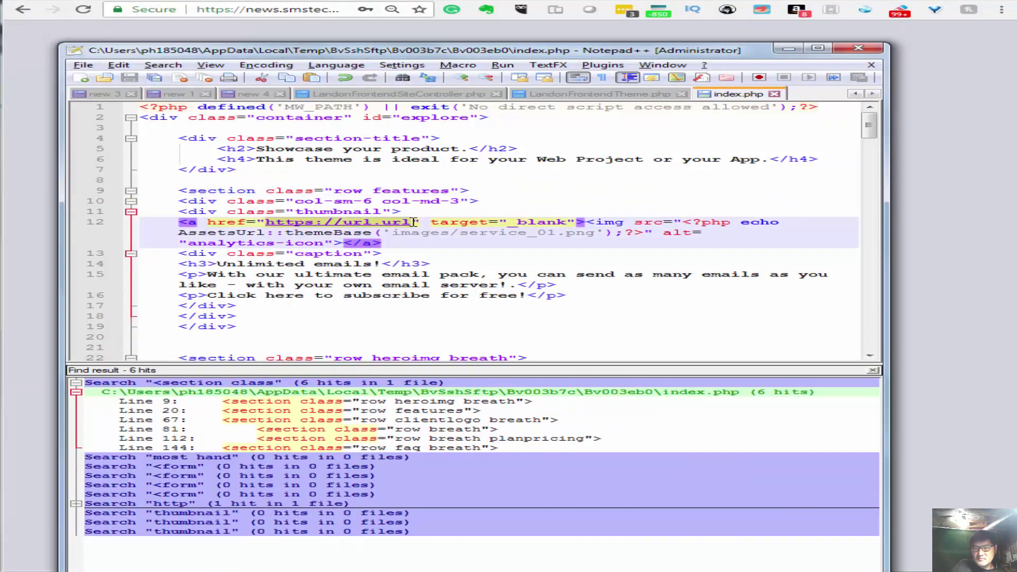
key("ctrl+v")
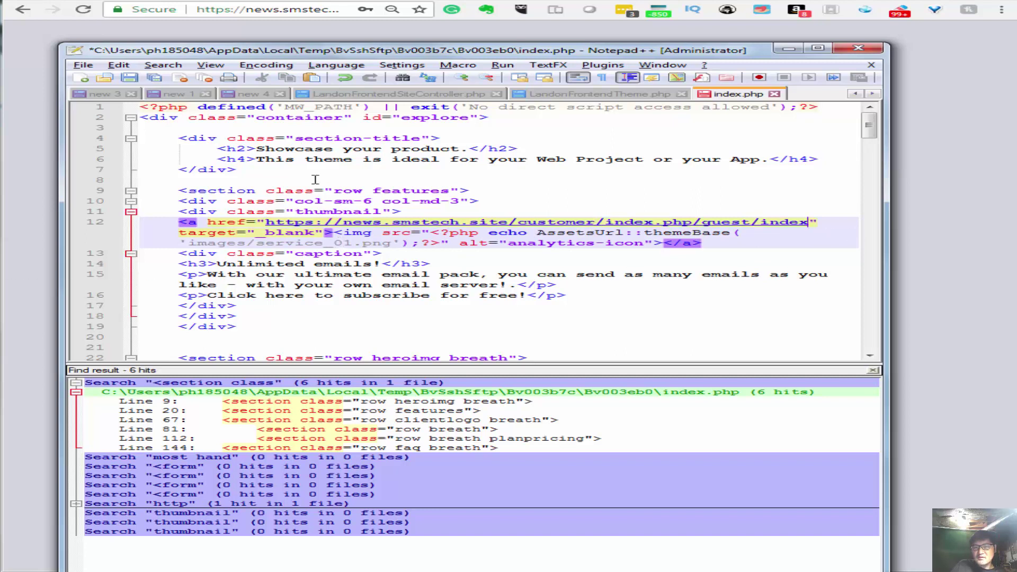
left_click(129, 78)
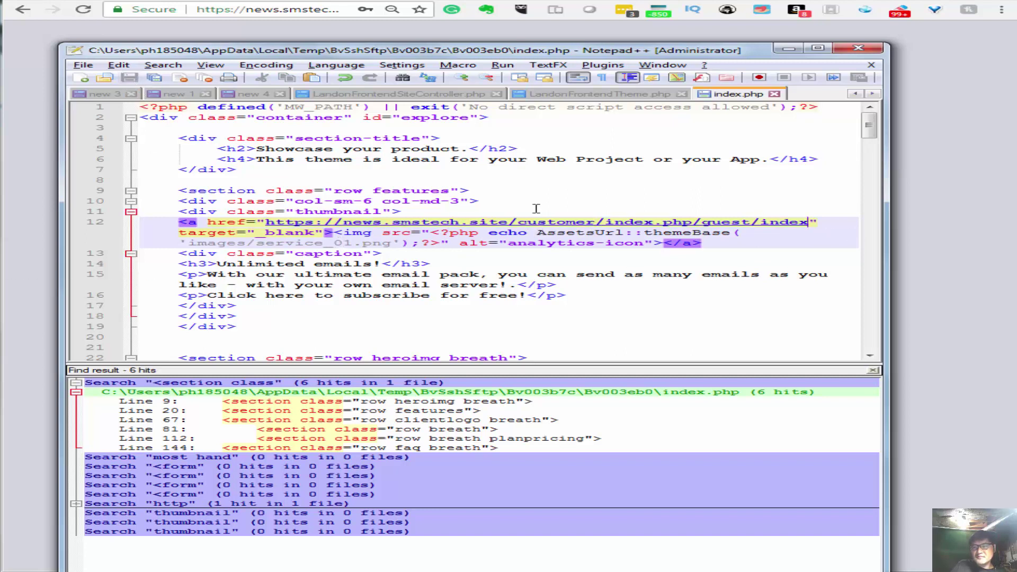
- Go back to the Landon landing page in the browser and reload it
left_click(616, 32)
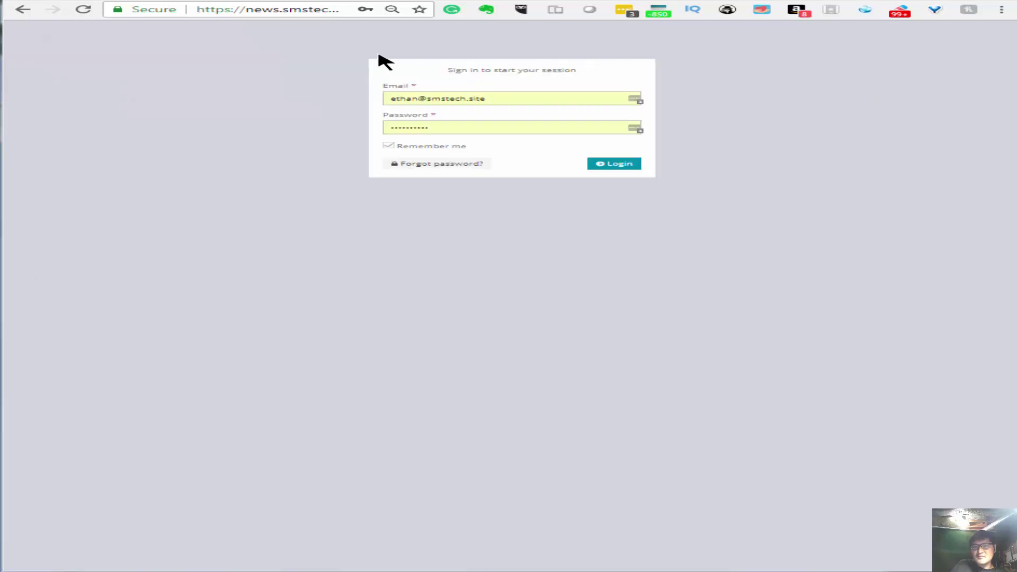
left_click(21, 9)
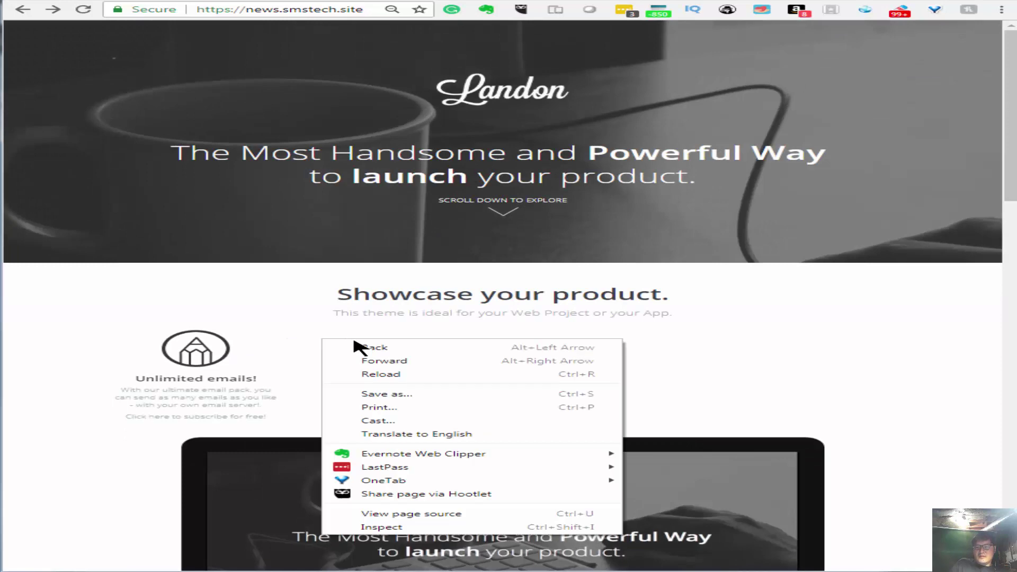
left_click(416, 375)
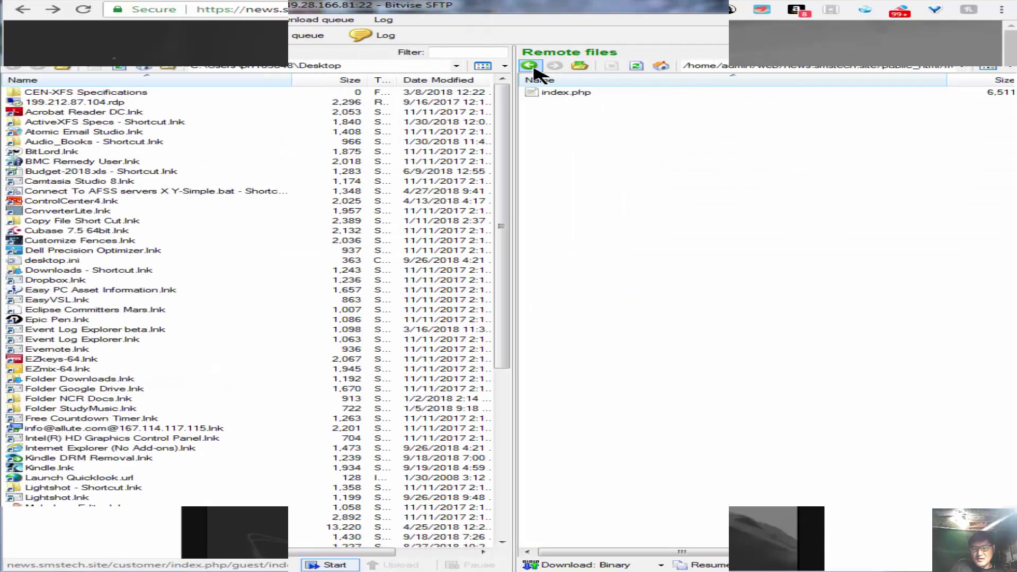
- Navigate to landon-frontend/views/layouts on the server and open landing.php in the editor
left_click(530, 66)
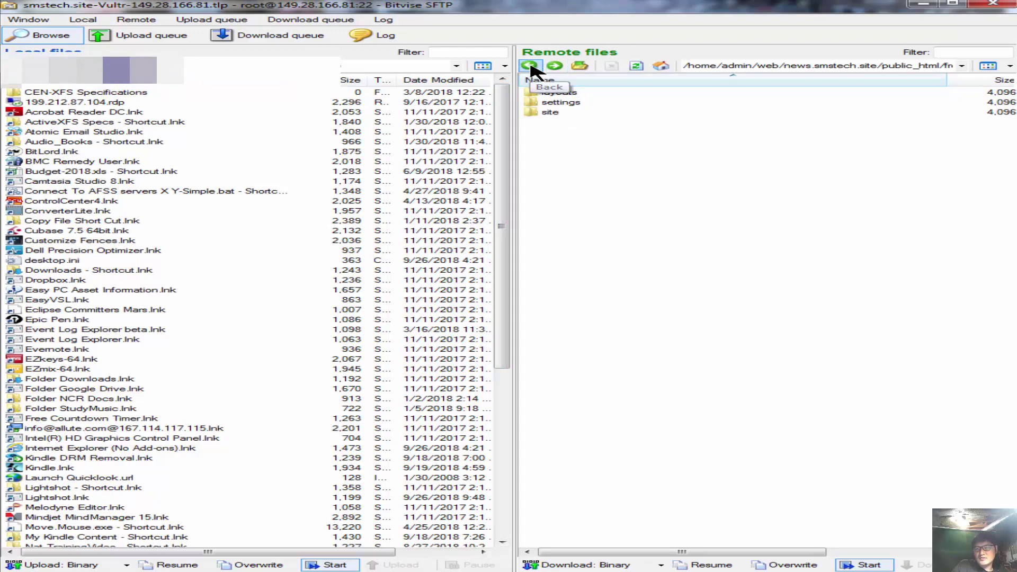
double_click(571, 106)
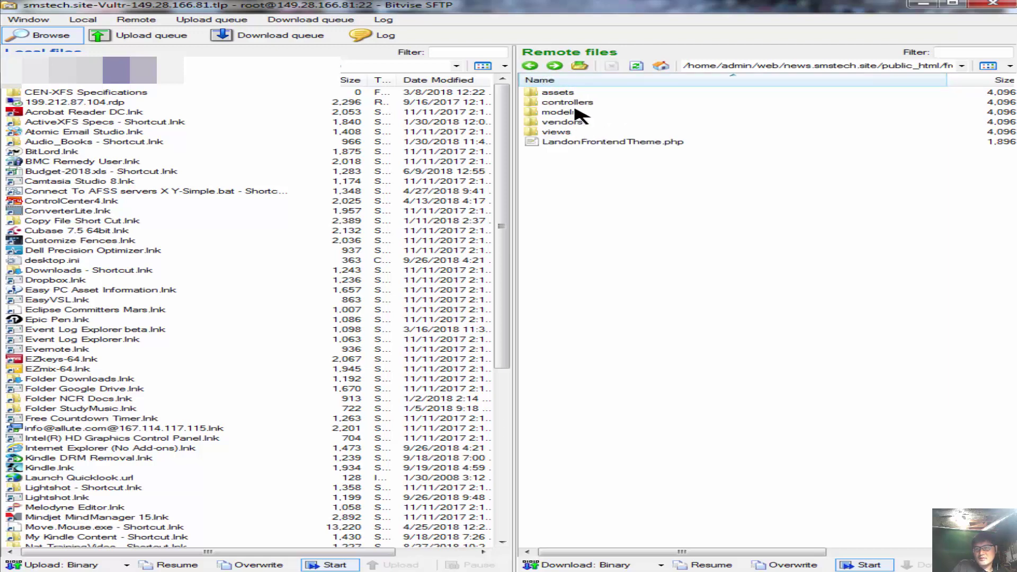
left_click(529, 66)
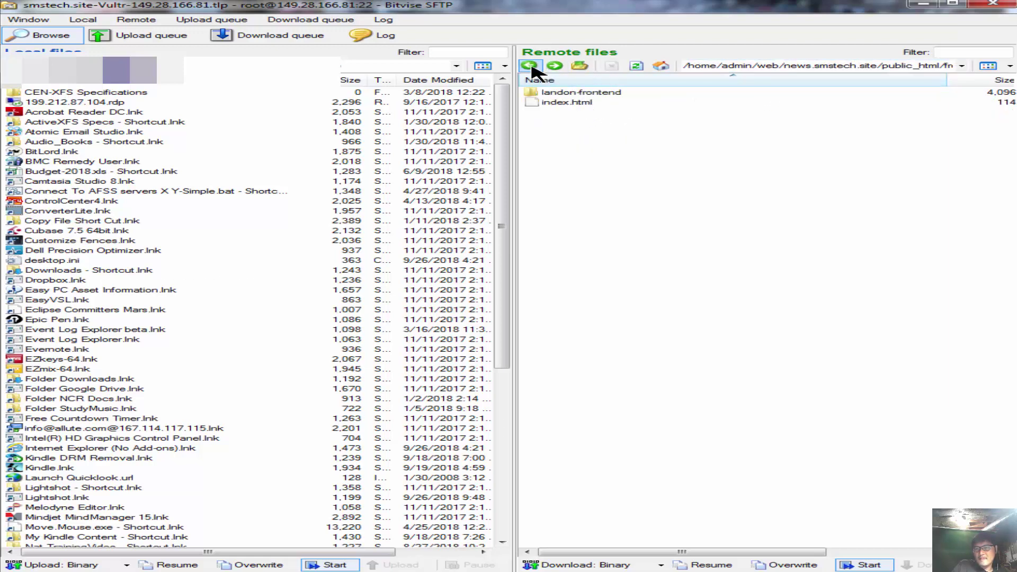
double_click(567, 93)
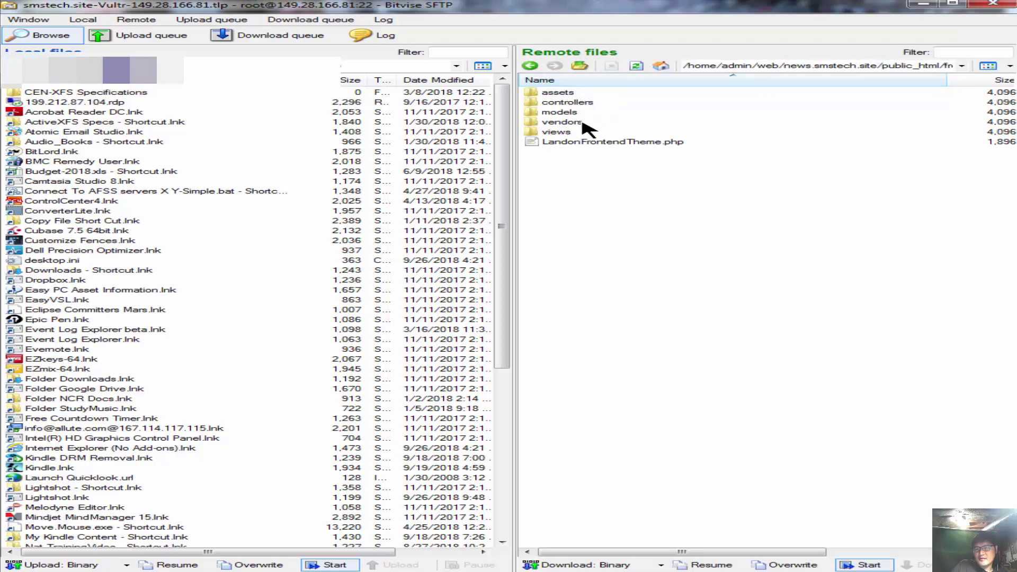
double_click(567, 133)
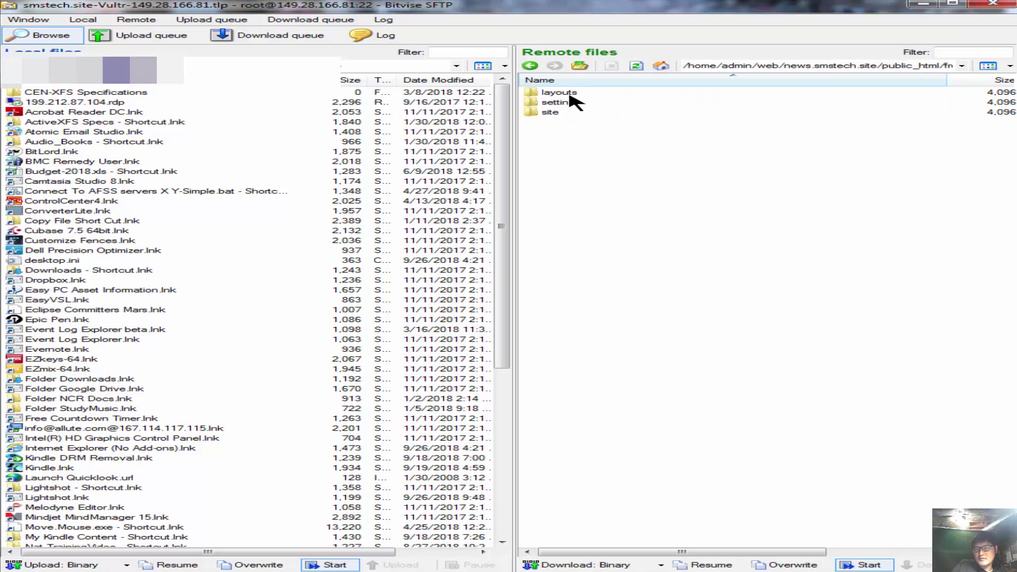
double_click(570, 94)
left_click(592, 95)
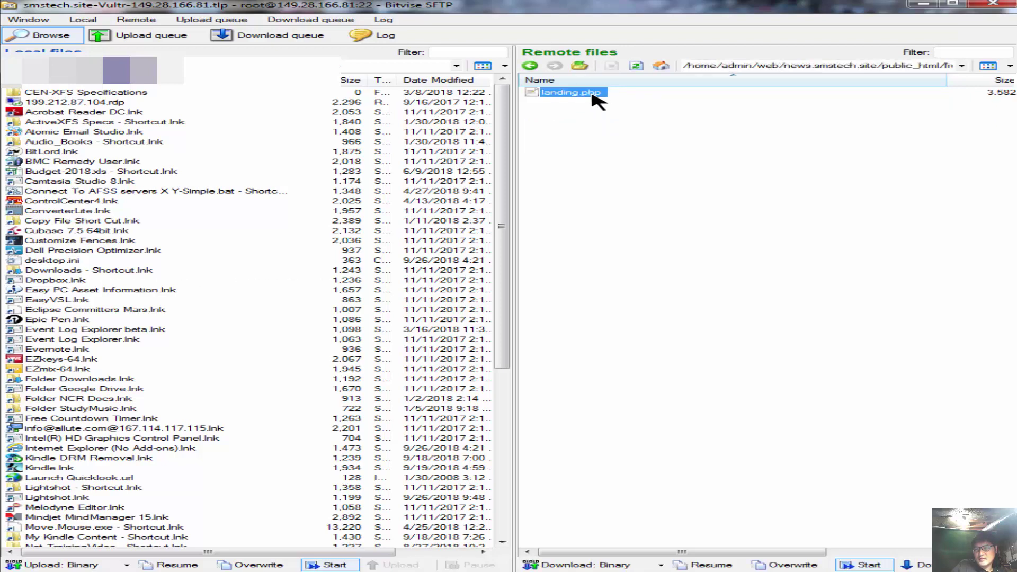
right_click(589, 99)
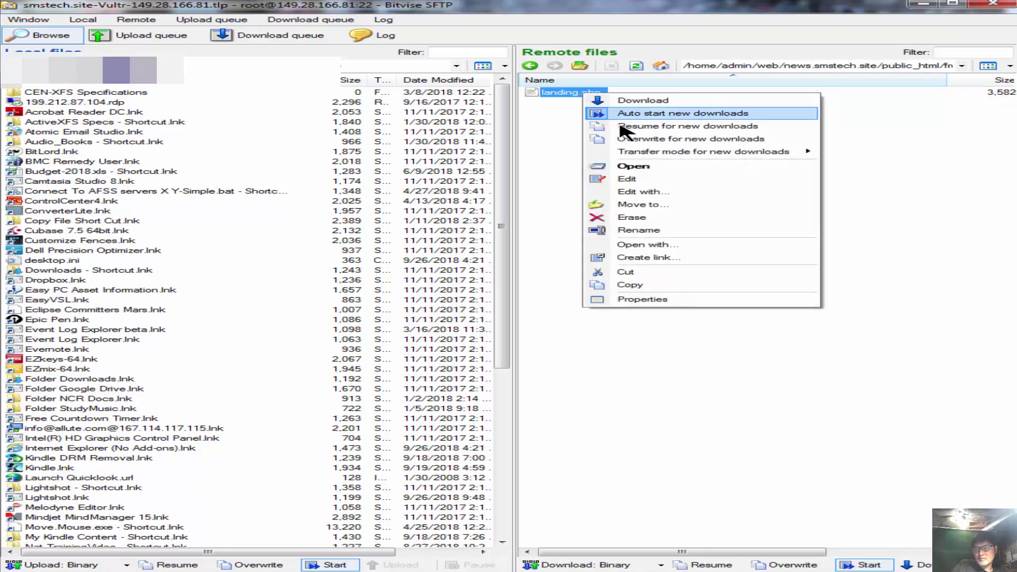
left_click(627, 169)
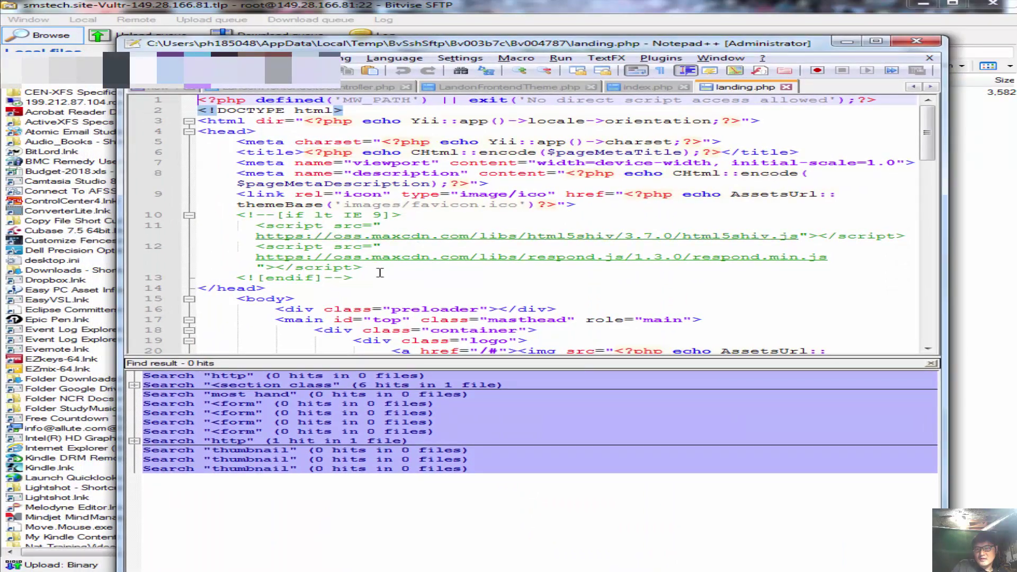
- Add blank lines after the preloader div in landing.php
left_click(364, 296)
scroll(421, 261, "down", 3)
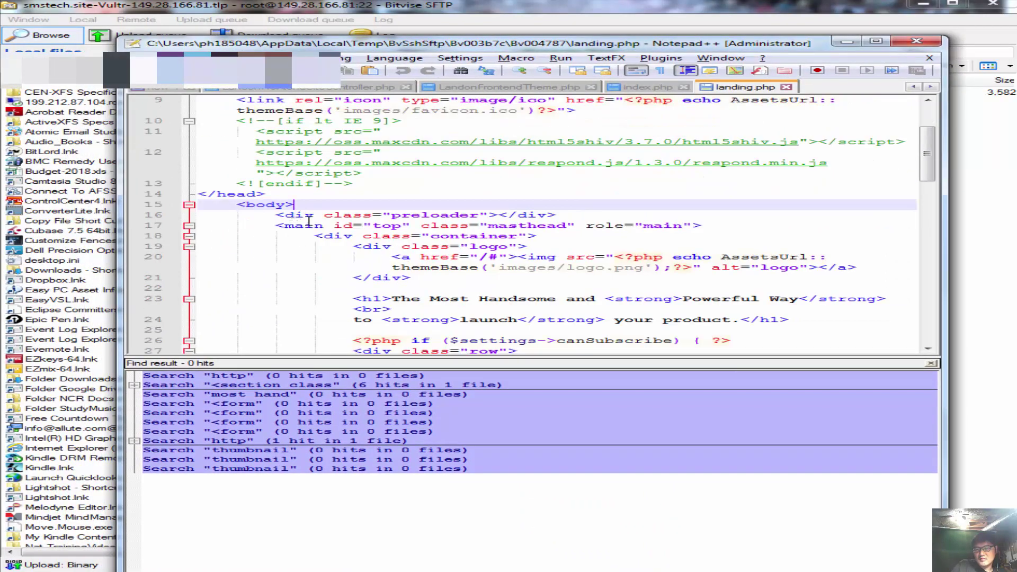
left_click(276, 216)
left_click(280, 228)
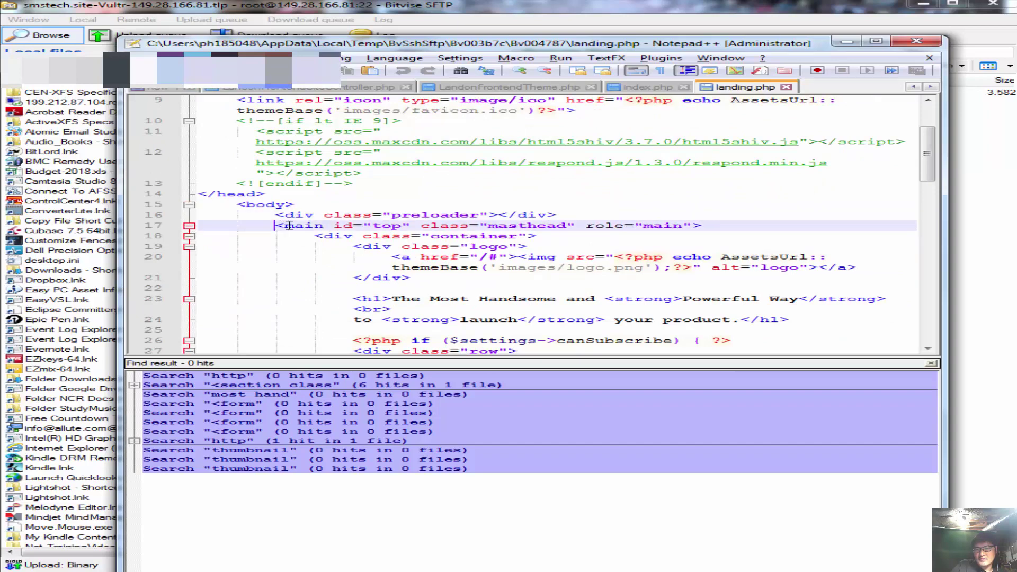
key("Return")
key("Return")
key("Return")
scroll(622, 204, "down", 2)
- Paste the Unlimited emails block inside the masthead container, save, and reload the site
left_click(622, 204)
key("Return")
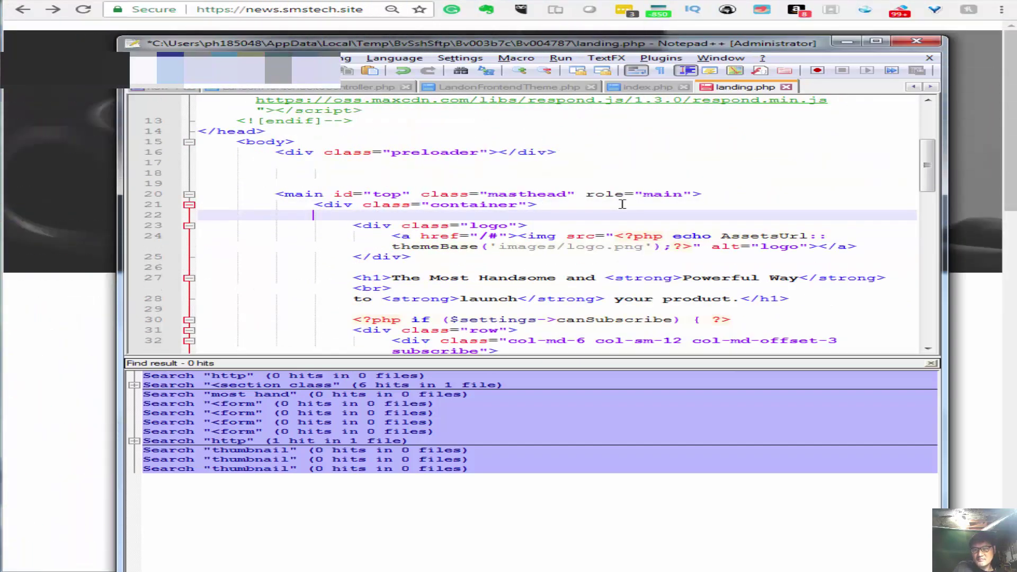
key("Return")
key("ctrl+v")
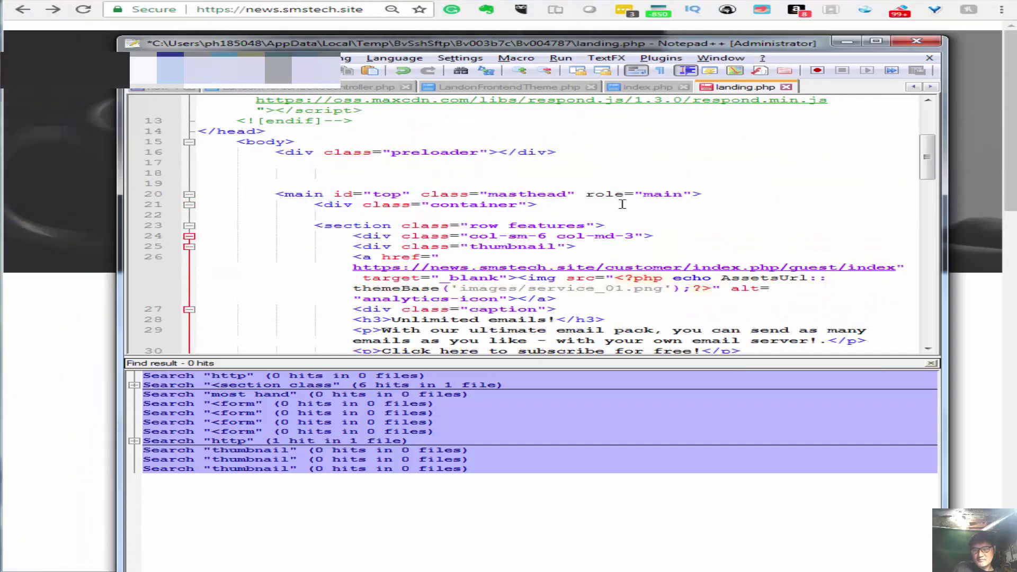
scroll(623, 204, "down", 2)
key("ctrl+s")
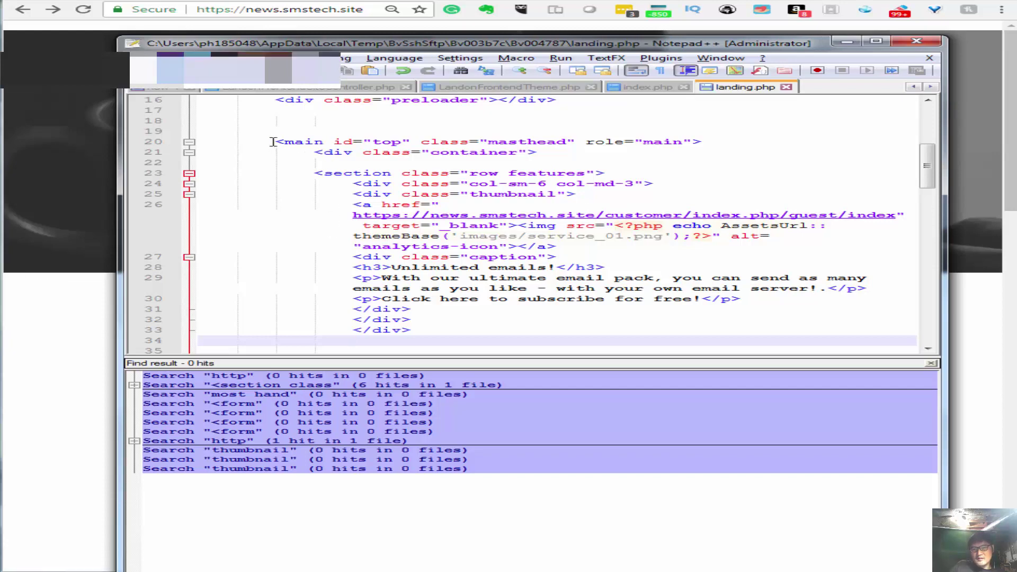
right_click(48, 324)
left_click(122, 358)
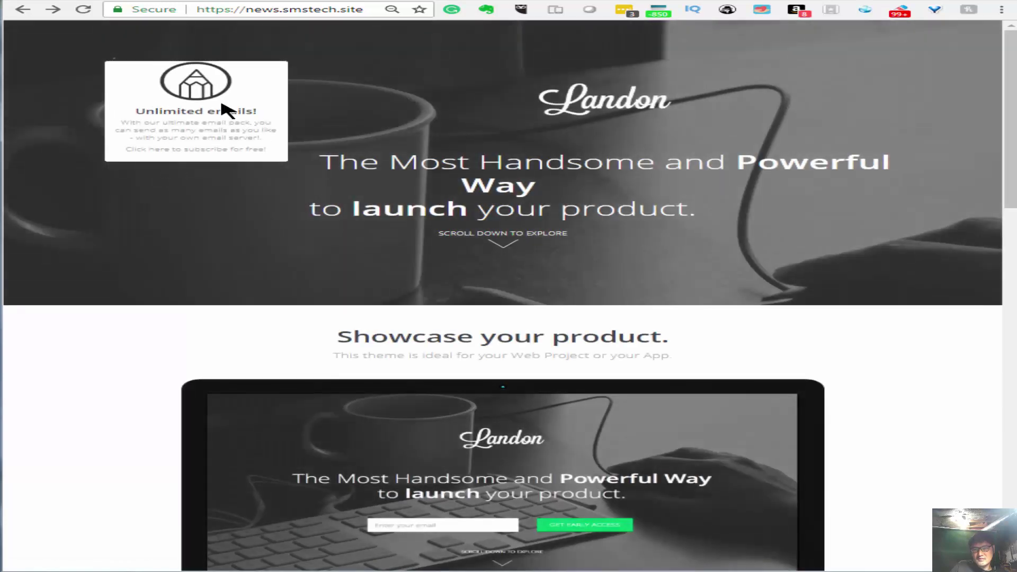
- Follow the Unlimited emails box link in the landing page's hero area
left_click(203, 92)
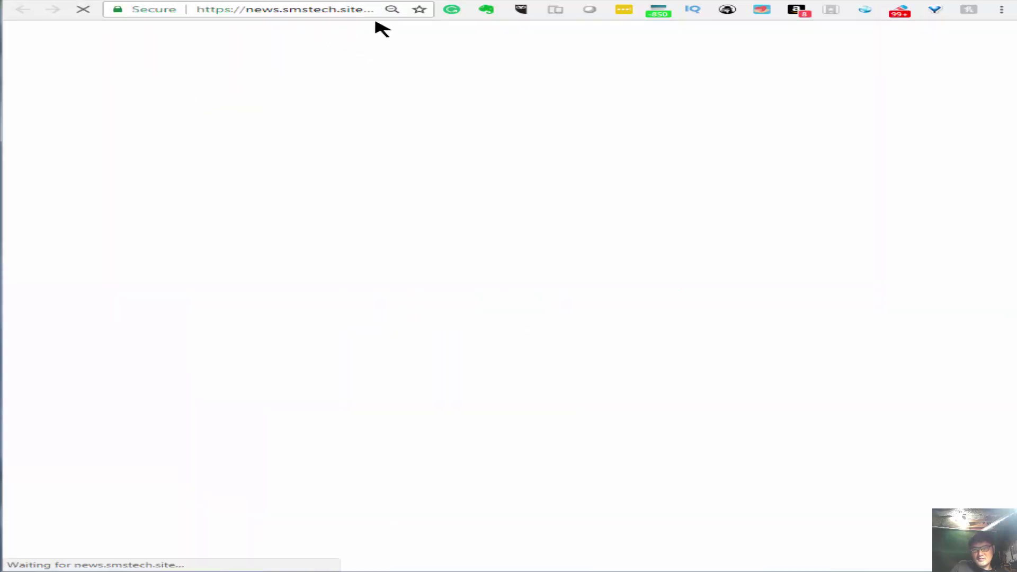